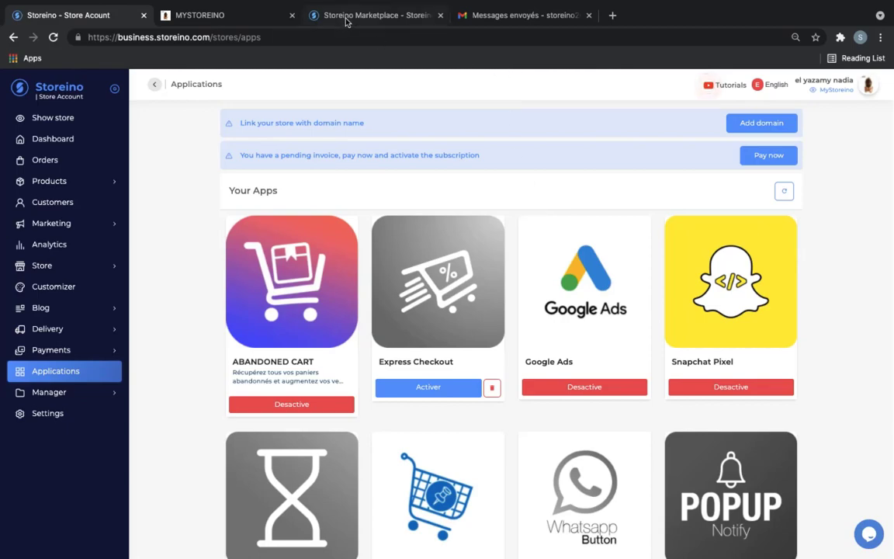
# Open the MESSAGE BAR app's page in the Storeino Marketplace and look over its description
pyautogui.click(318, 17)
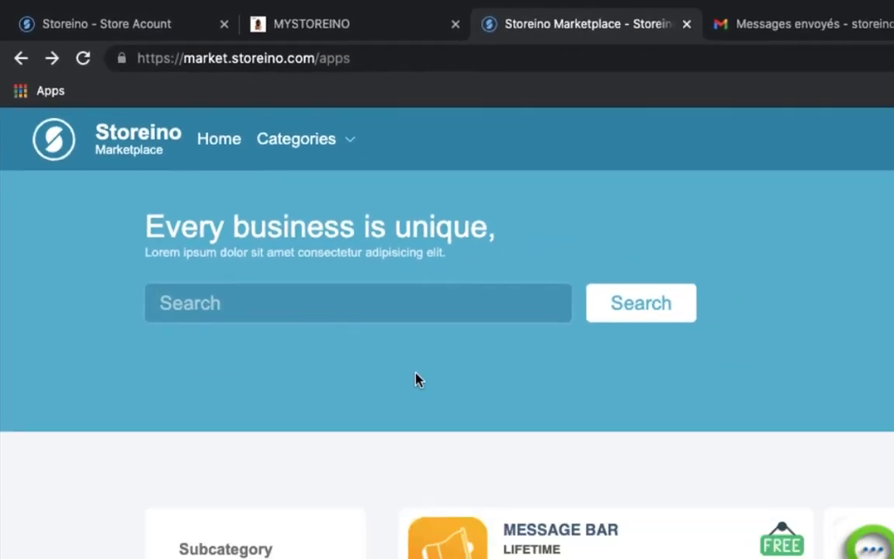
pyautogui.scroll(-2, 415, 378)
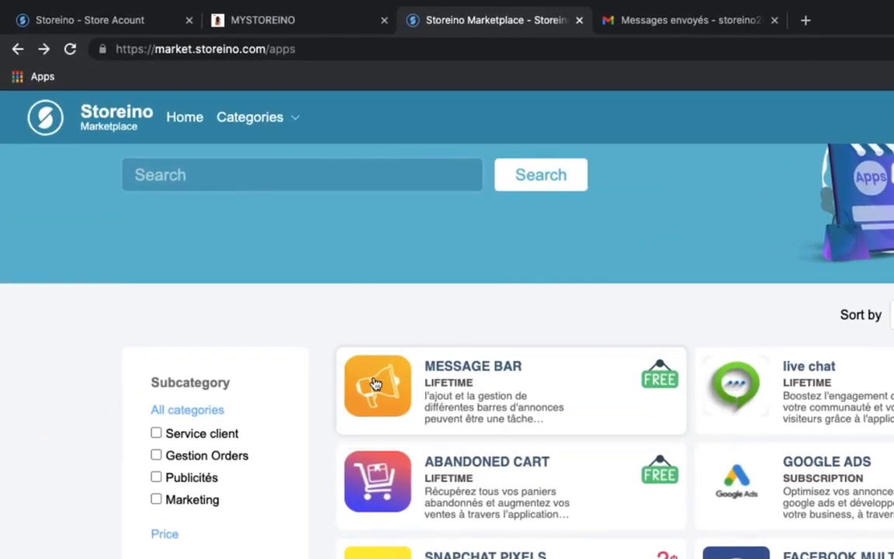
pyautogui.click(374, 383)
pyautogui.scroll(-6, 129, 339)
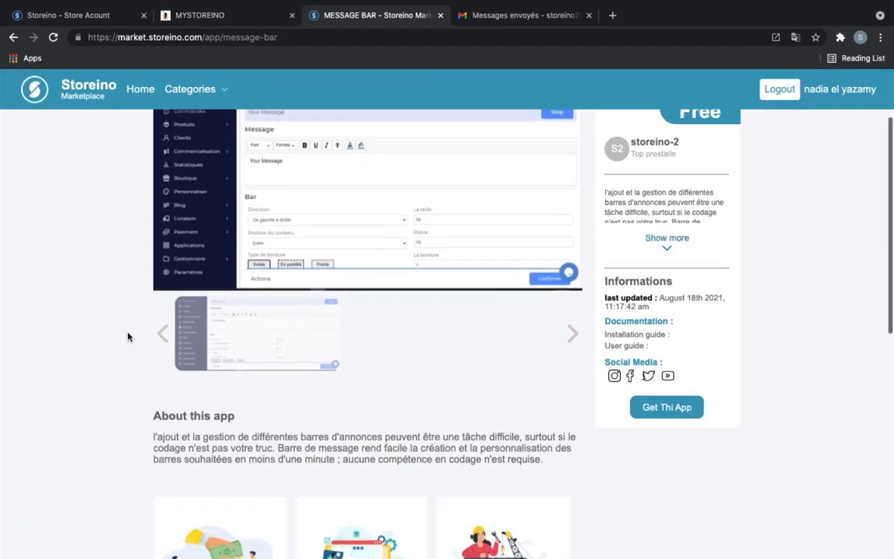
pyautogui.scroll(2, 128, 336)
pyautogui.scroll(2, 128, 336)
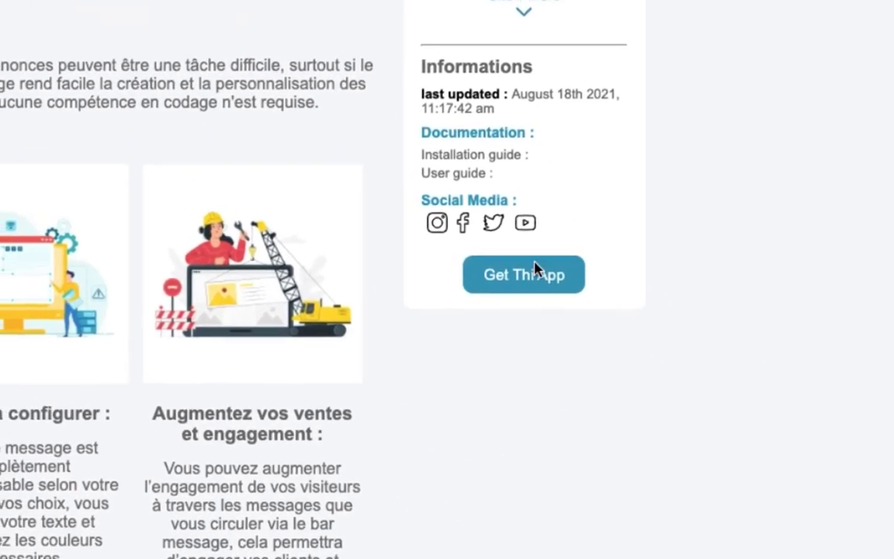
# Install the free MESSAGE BAR app on the mystoreino.storeino.com store
pyautogui.click(535, 269)
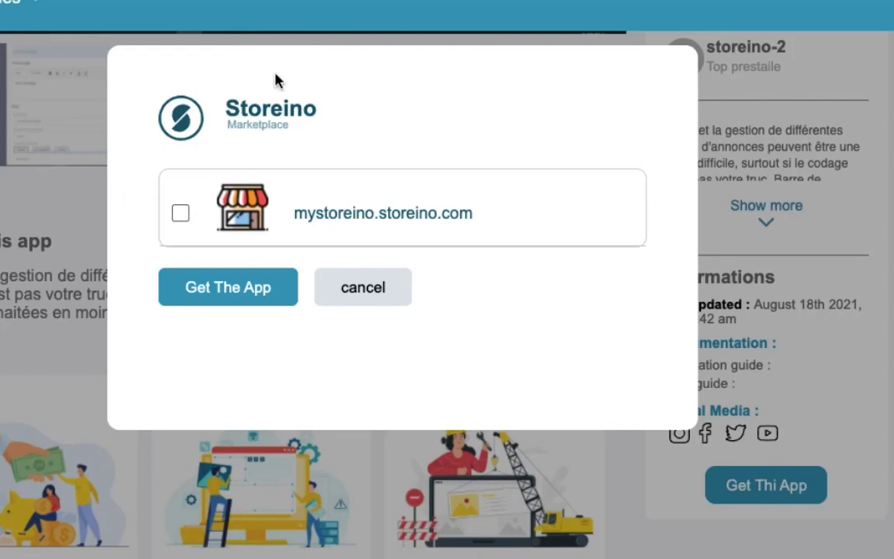
pyautogui.click(179, 214)
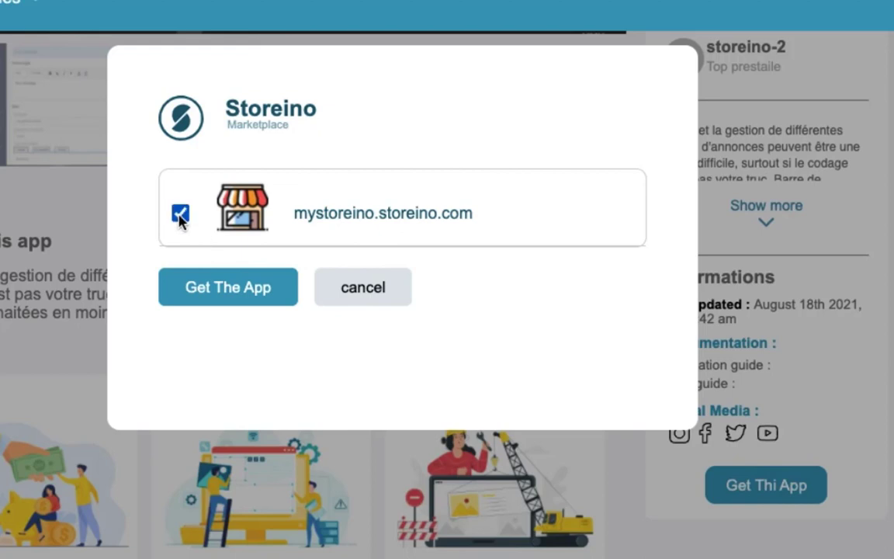
pyautogui.click(219, 289)
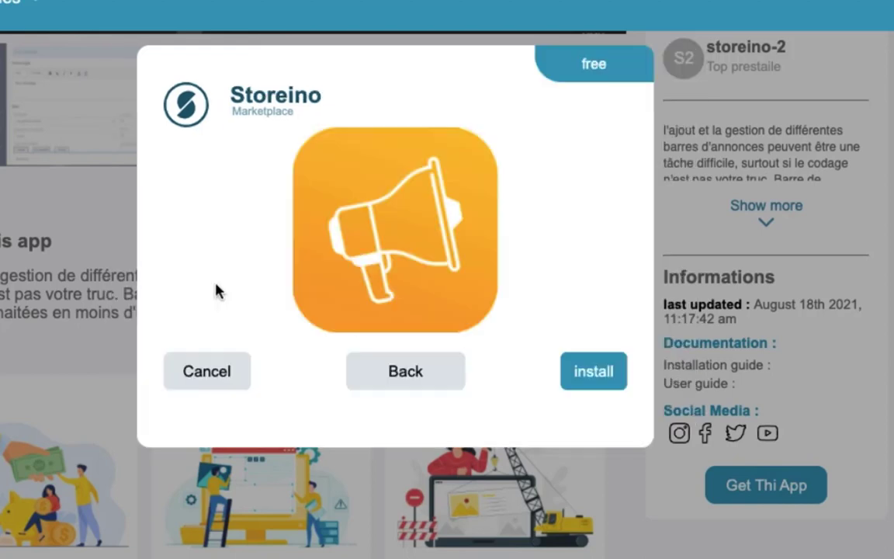
pyautogui.click(592, 378)
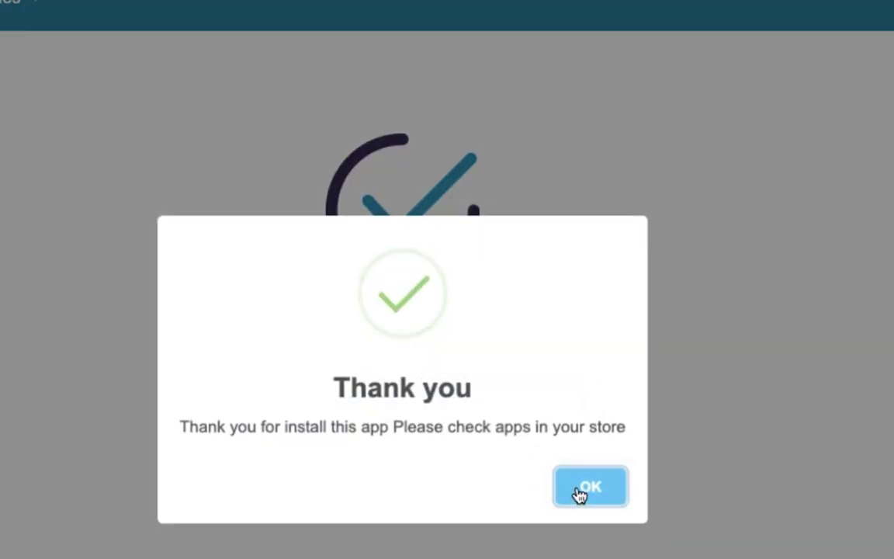
pyautogui.click(588, 486)
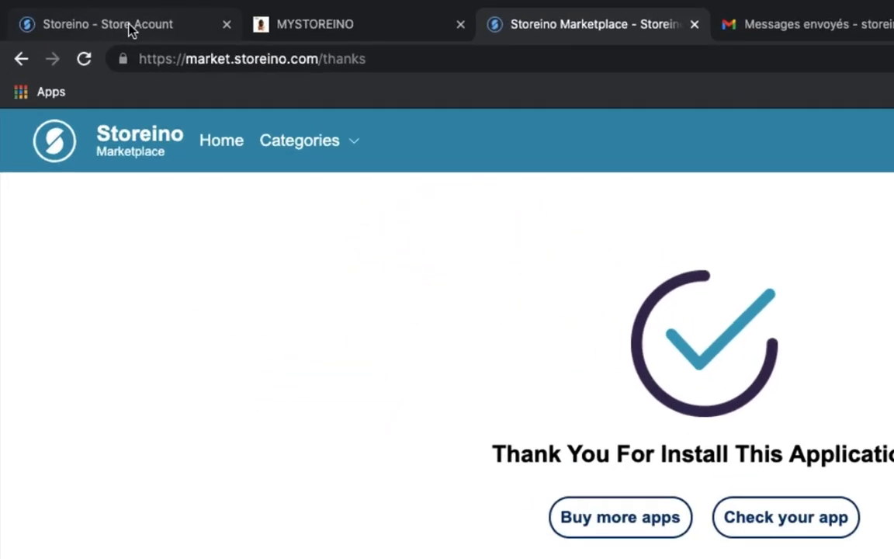
# Reload the applications page of the store account and activate the MESSAGE BAR app
pyautogui.click(131, 28)
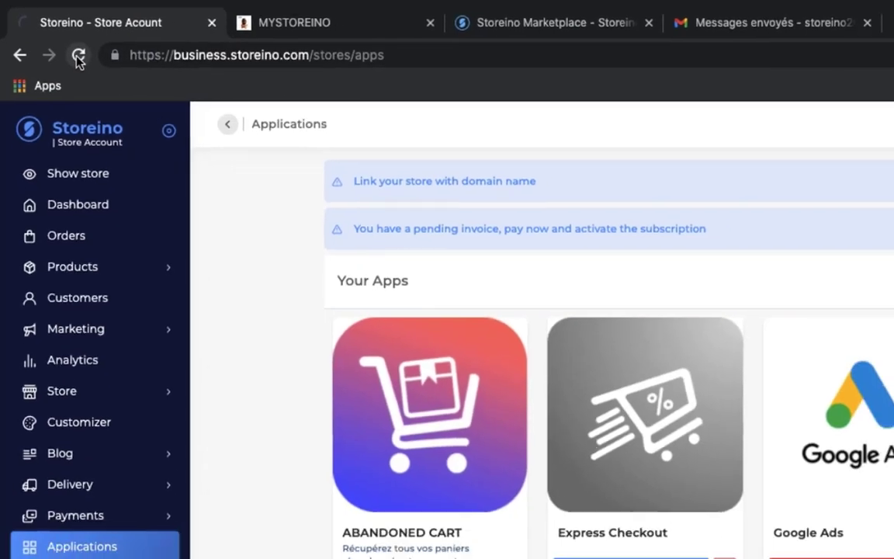
pyautogui.click(84, 59)
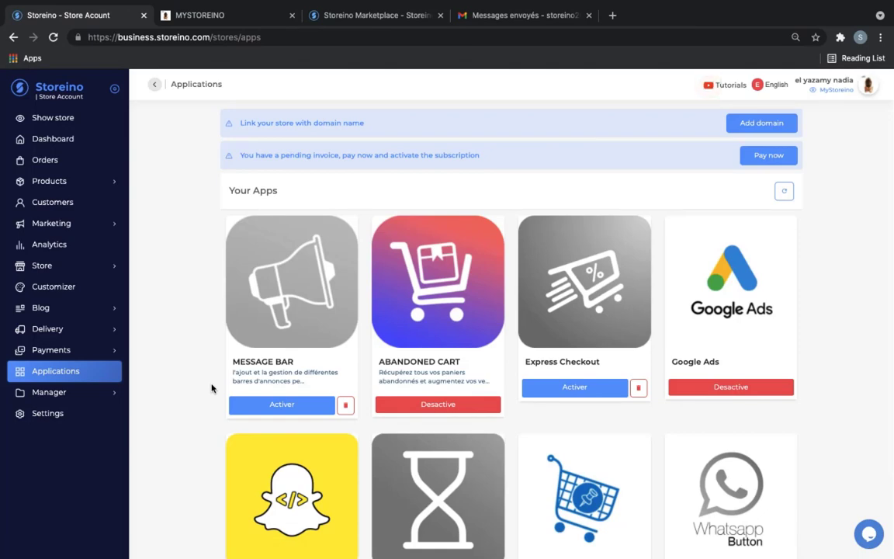
pyautogui.scroll(-3, 211, 388)
pyautogui.scroll(3, 213, 385)
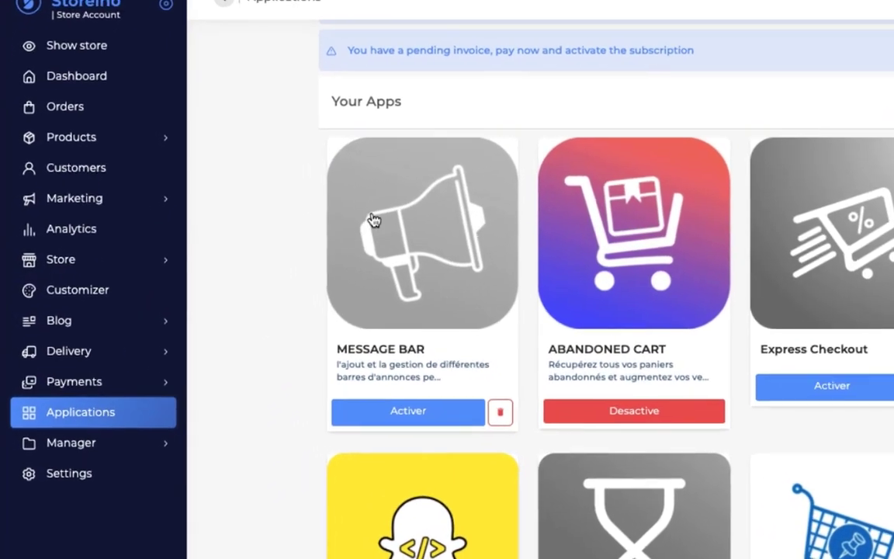
pyautogui.click(409, 416)
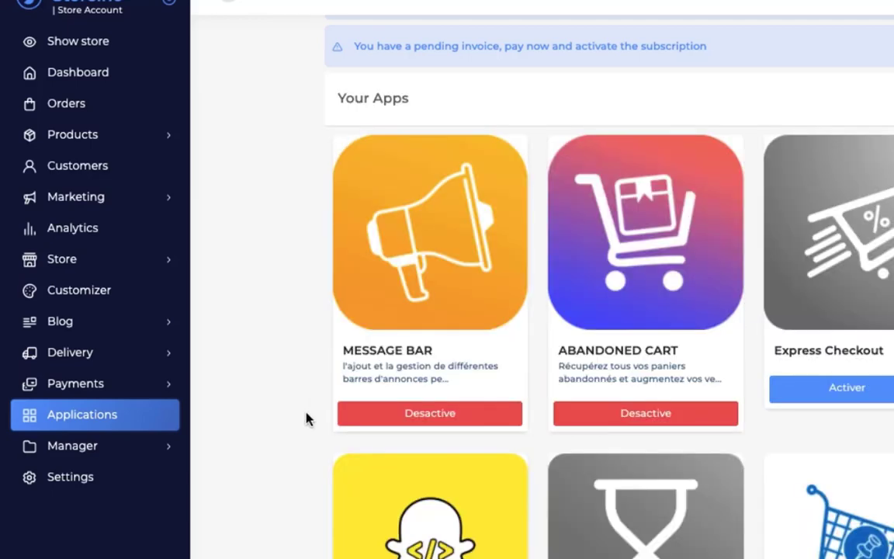
# Open the MESSAGE BAR app's settings and look through the message, bar and button options
pyautogui.click(363, 295)
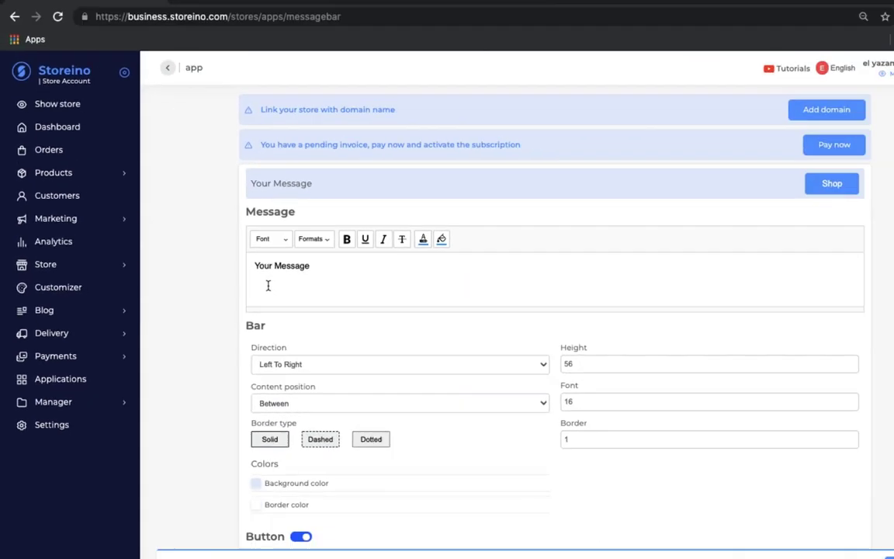
pyautogui.scroll(-5, 256, 287)
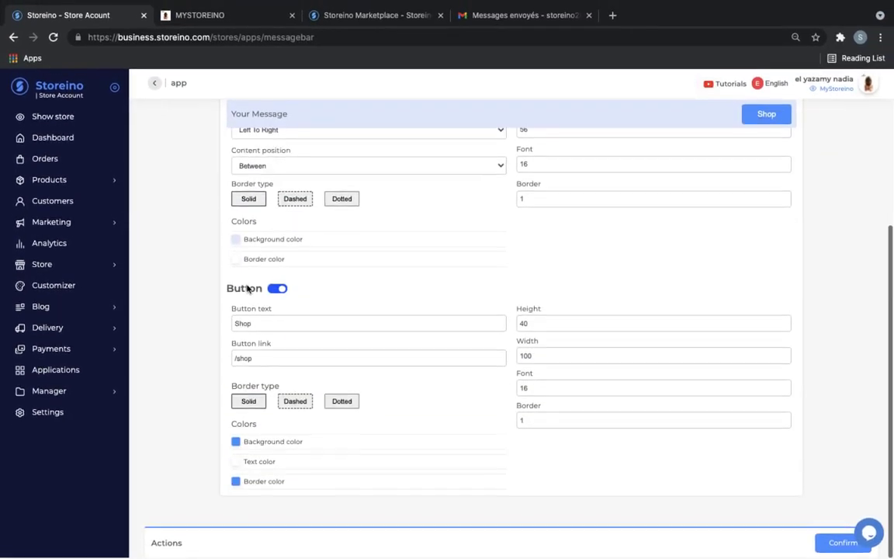
pyautogui.scroll(5, 247, 289)
pyautogui.scroll(-3, 248, 286)
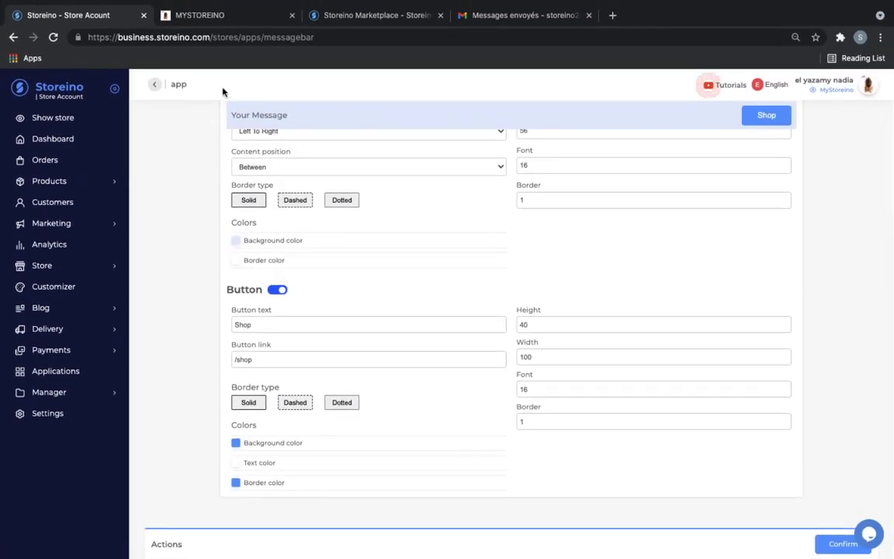
# Check how the message bar appears on the MYSTOREINO storefront, and return to the app's settings
pyautogui.click(220, 20)
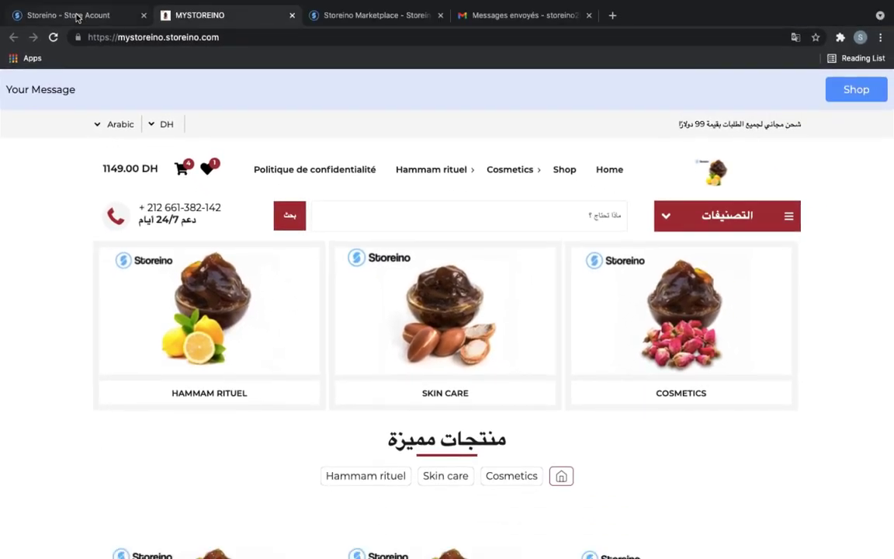
pyautogui.click(112, 25)
pyautogui.scroll(2, 223, 365)
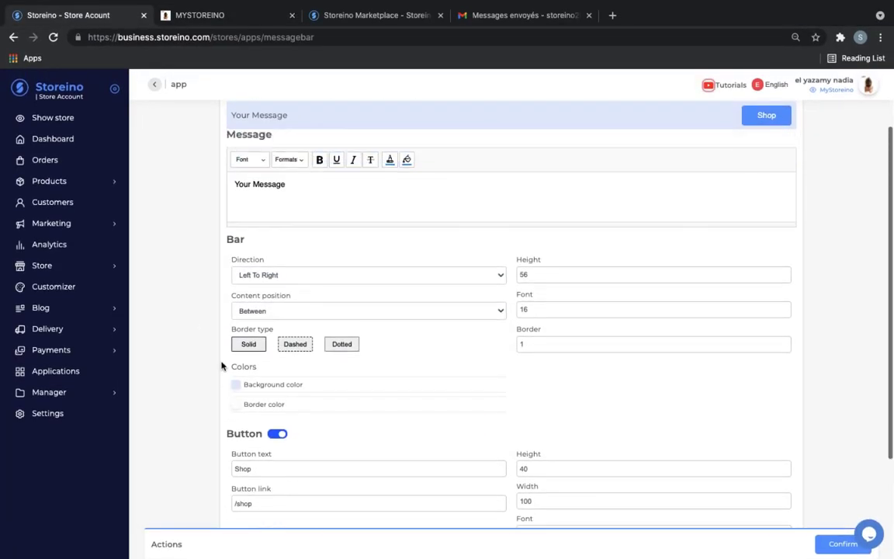
pyautogui.scroll(-2, 221, 366)
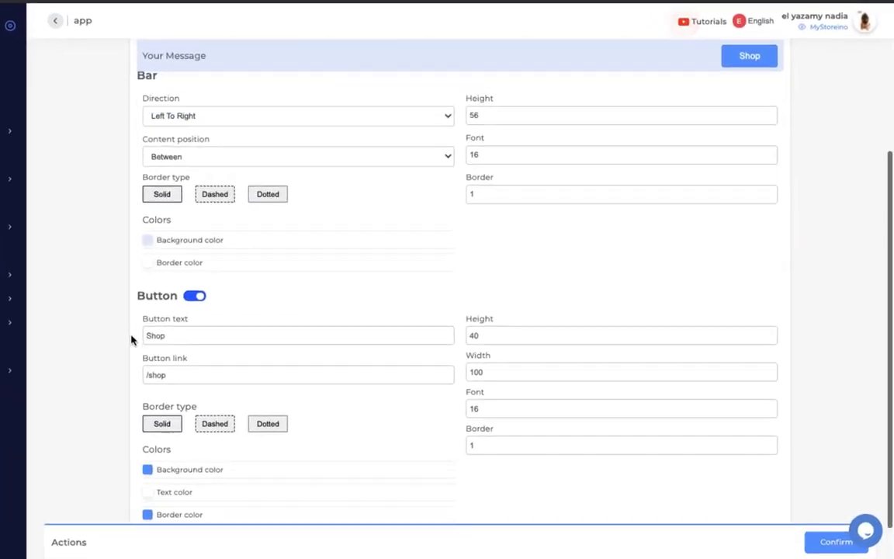
pyautogui.scroll(3, 221, 366)
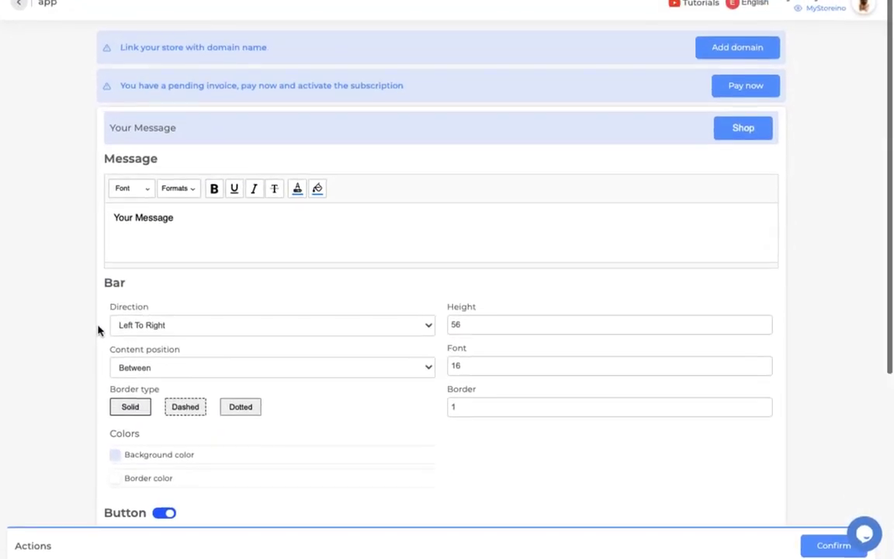
# Replace the default message text with "Livraison gratuite sur tous les produits à partir de 299DH"
pyautogui.tripleClick(186, 227)
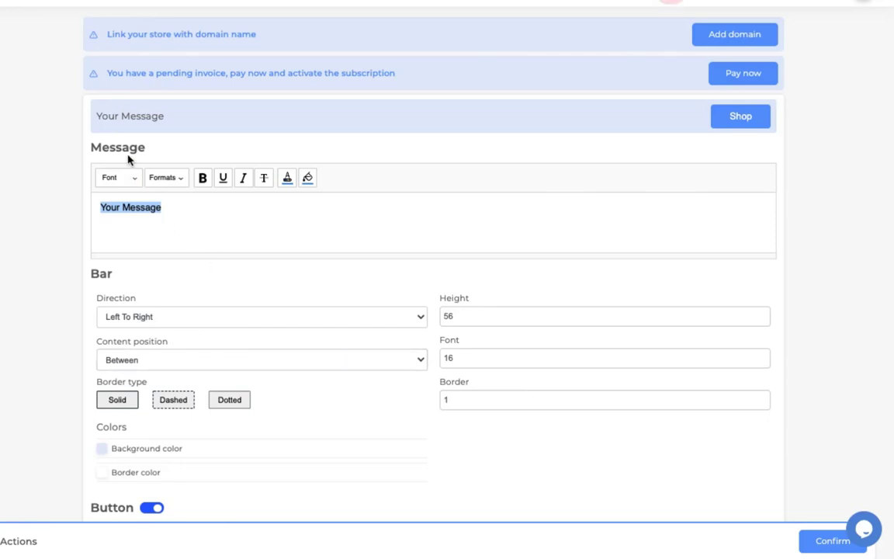
pyautogui.write('Livra')
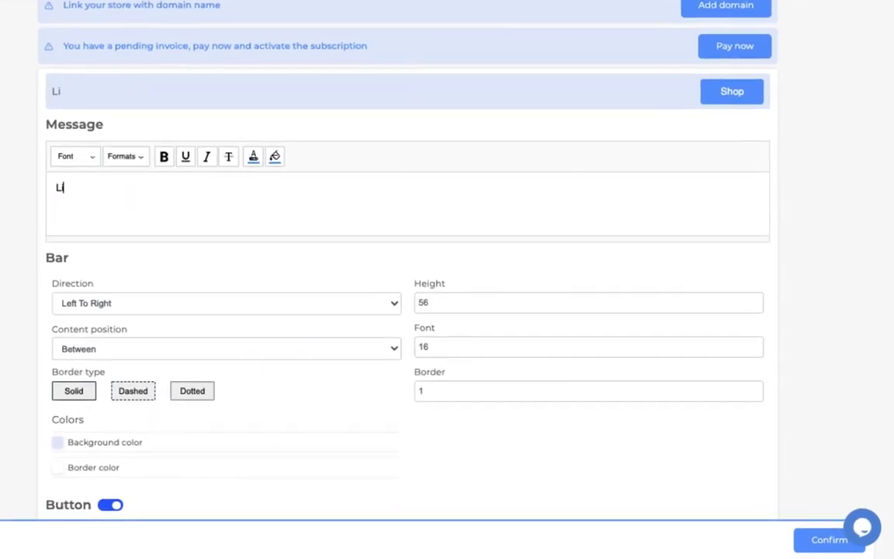
pyautogui.write('ison gratuite sur tous les')
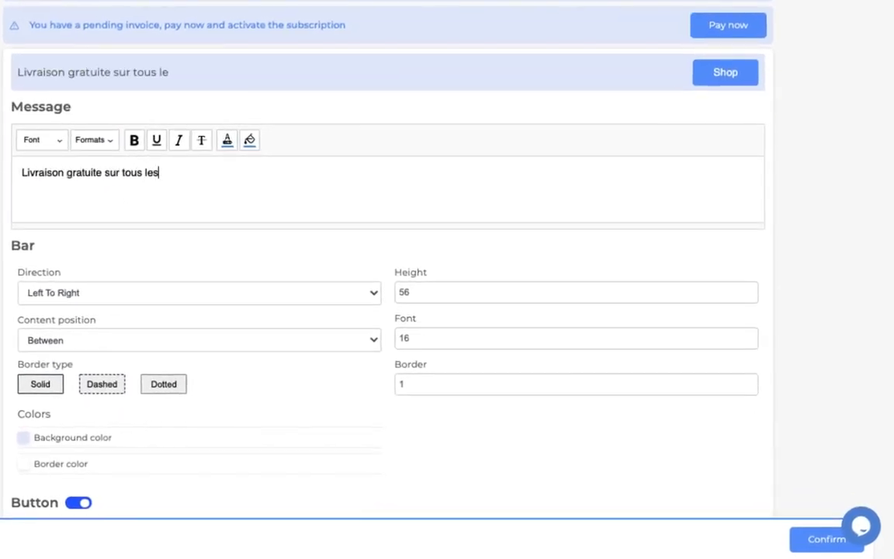
pyautogui.write(' produits à pa')
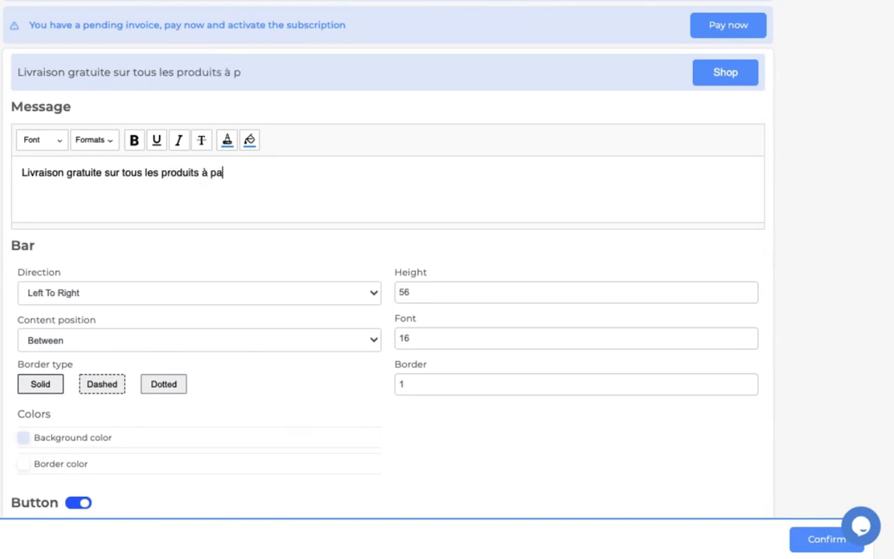
pyautogui.write('rtir de 299DH')
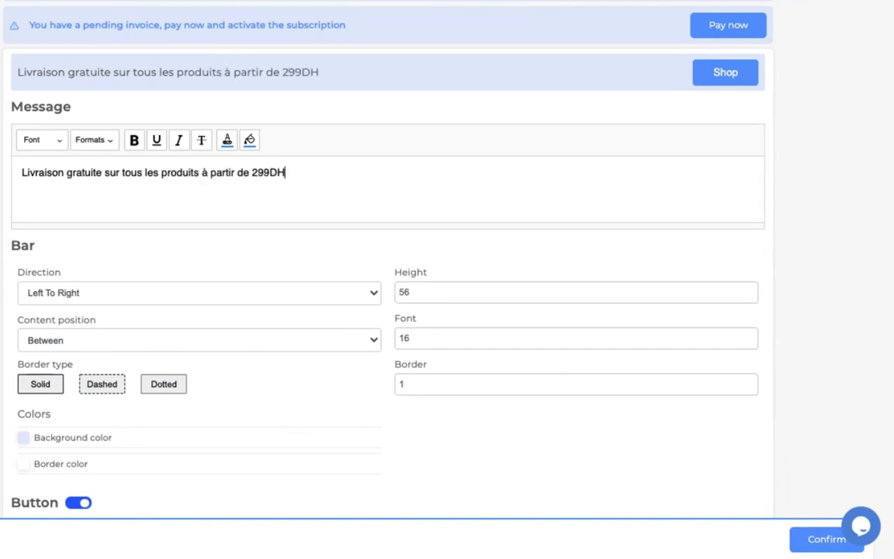
# Format the entire message text with the Georgia font and the Header 2 style
pyautogui.tripleClick(156, 171)
pyautogui.click(121, 169)
pyautogui.tripleClick(124, 168)
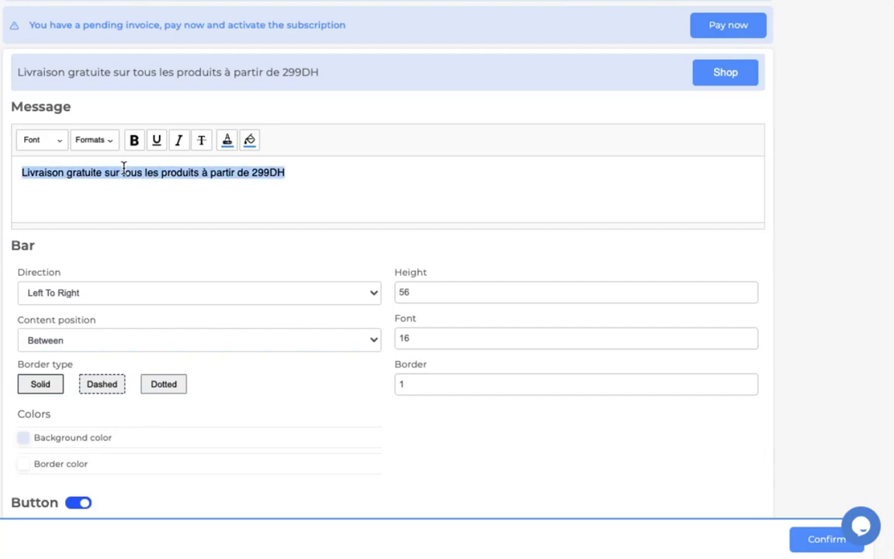
pyautogui.click(32, 142)
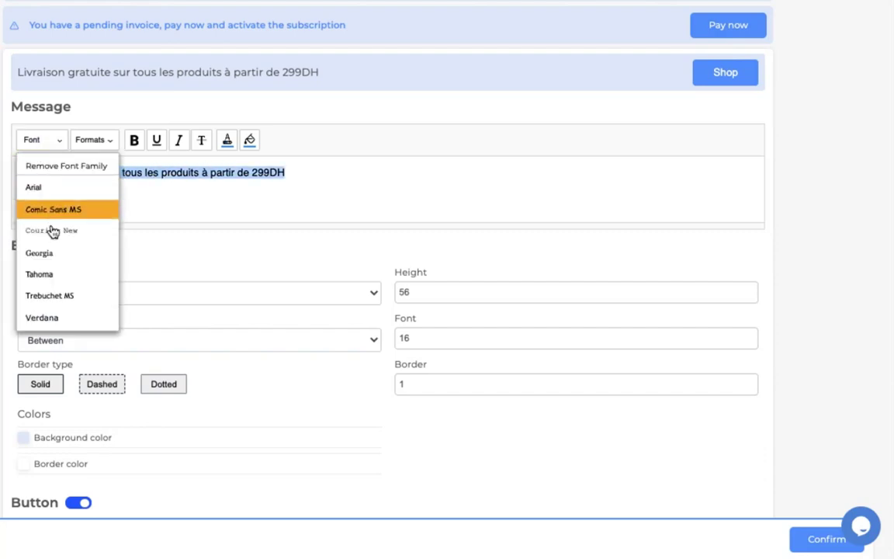
pyautogui.scroll(-3, 61, 273)
pyautogui.scroll(3, 62, 273)
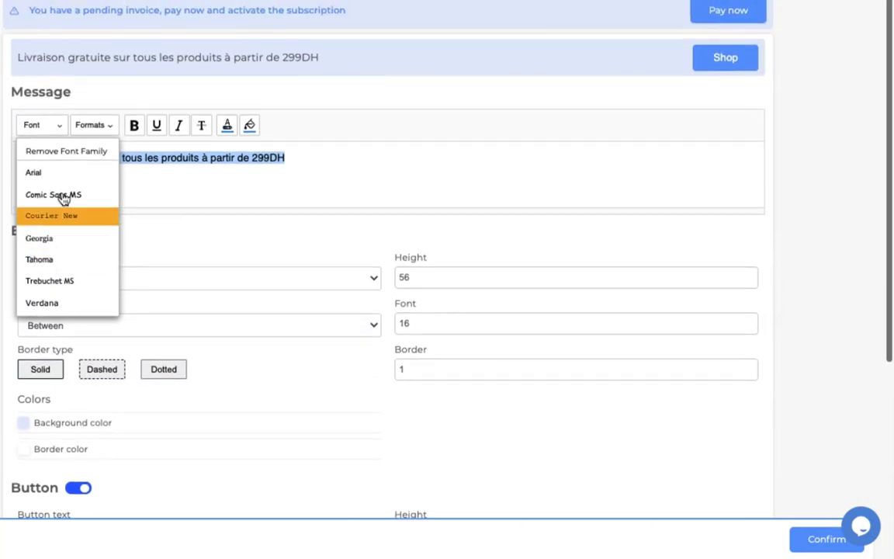
pyautogui.click(74, 240)
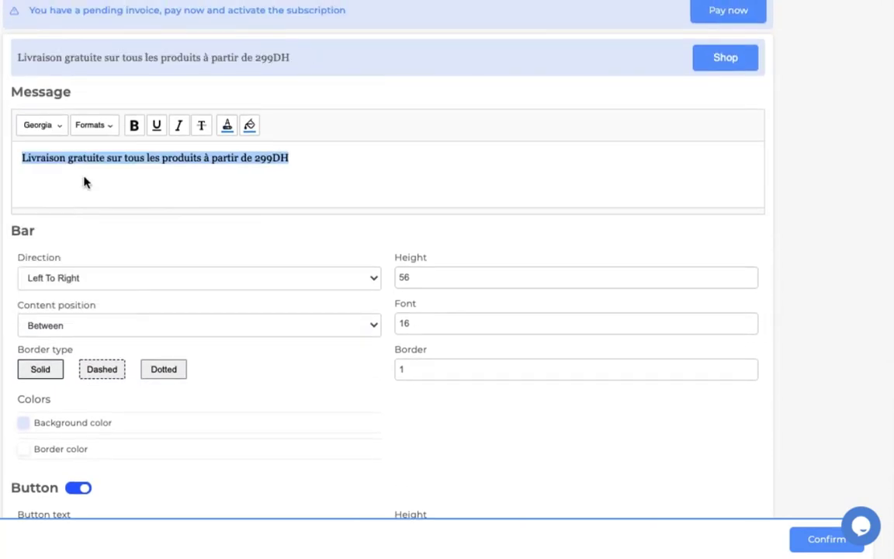
pyautogui.click(105, 127)
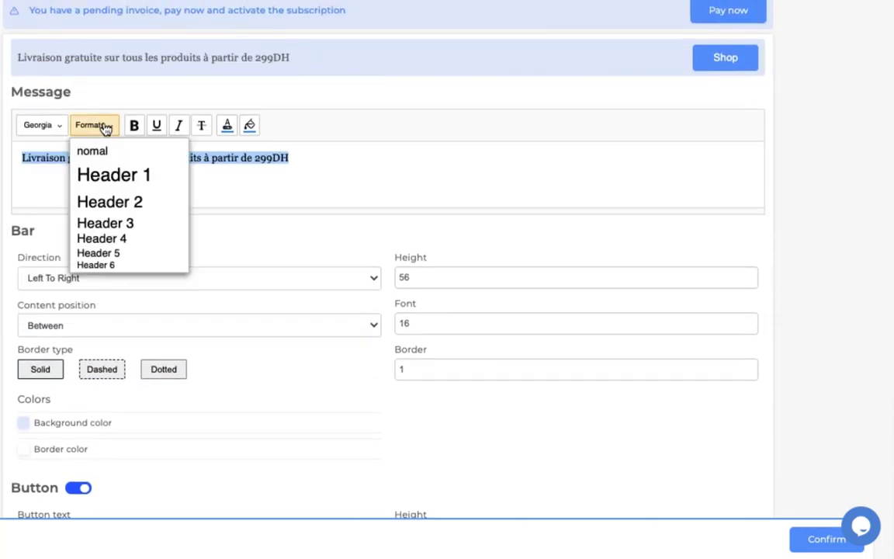
pyautogui.click(127, 202)
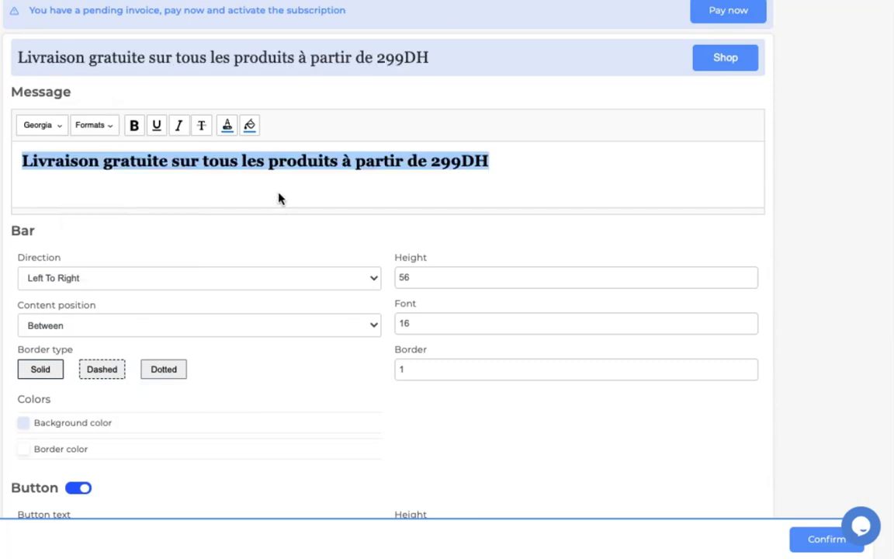
# Try toggling bold and underline on the message text, restoring each one
pyautogui.click(134, 126)
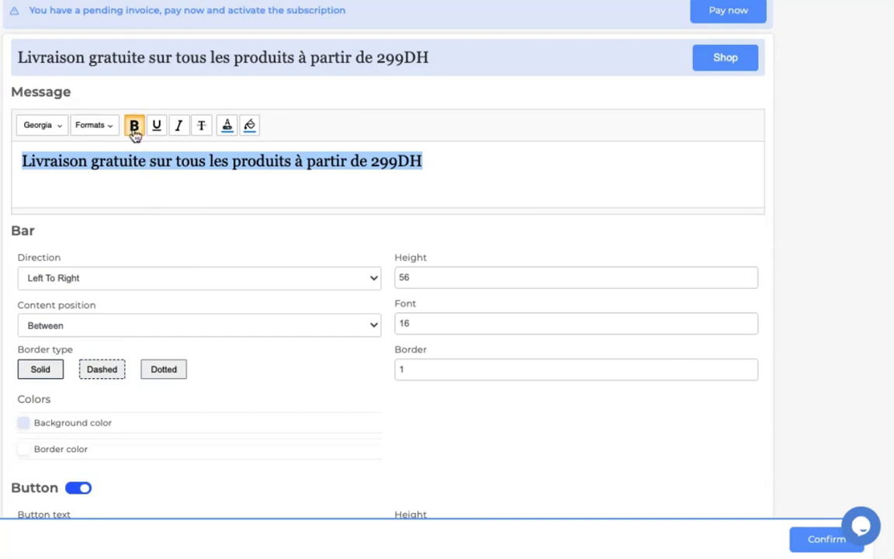
pyautogui.click(133, 127)
pyautogui.click(159, 126)
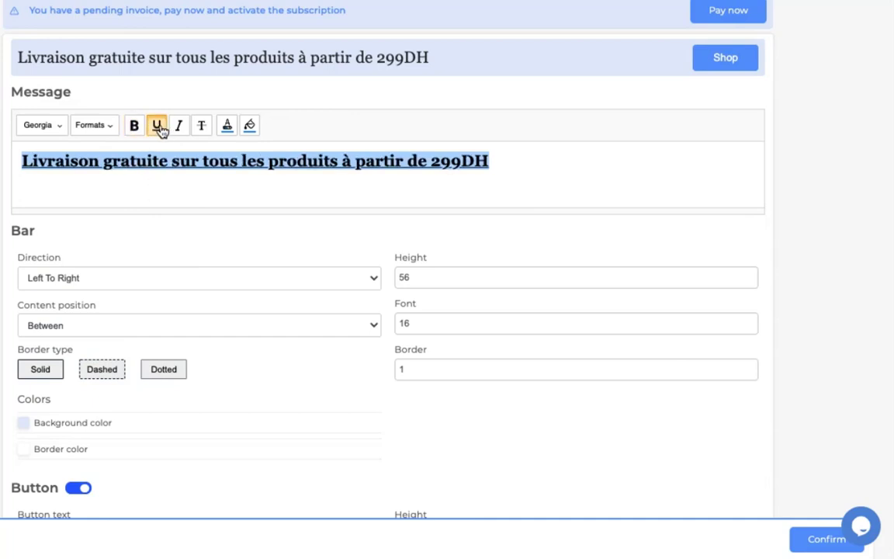
pyautogui.click(160, 127)
# Italicize the message text without underline, and view the available text and highlight colors
pyautogui.click(179, 131)
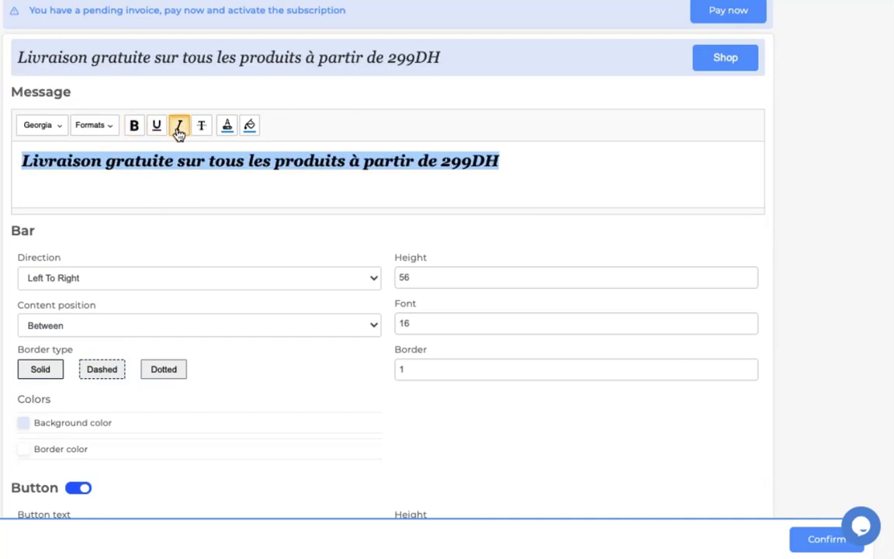
pyautogui.click(227, 126)
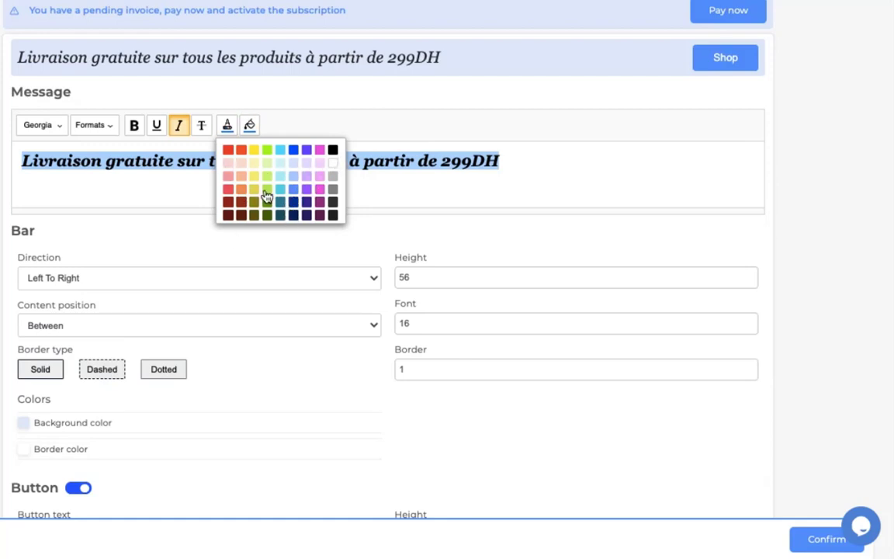
pyautogui.click(249, 126)
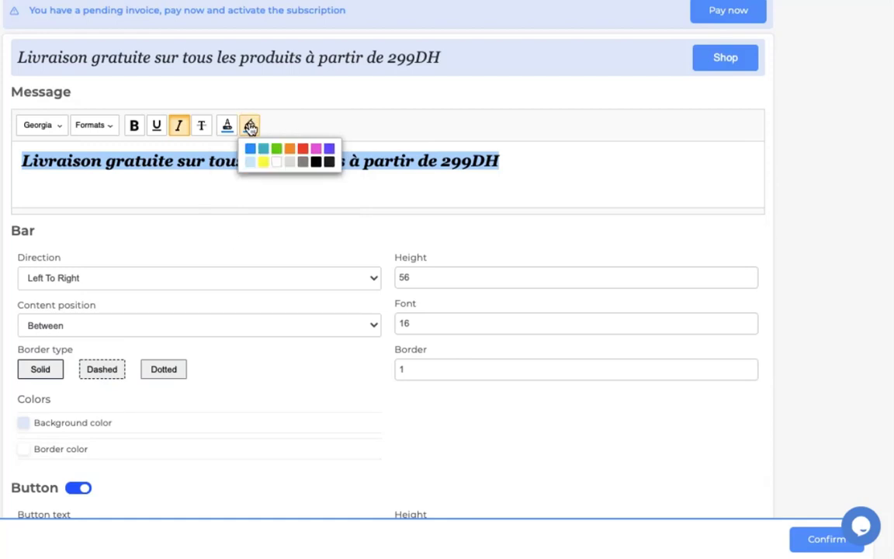
pyautogui.click(169, 181)
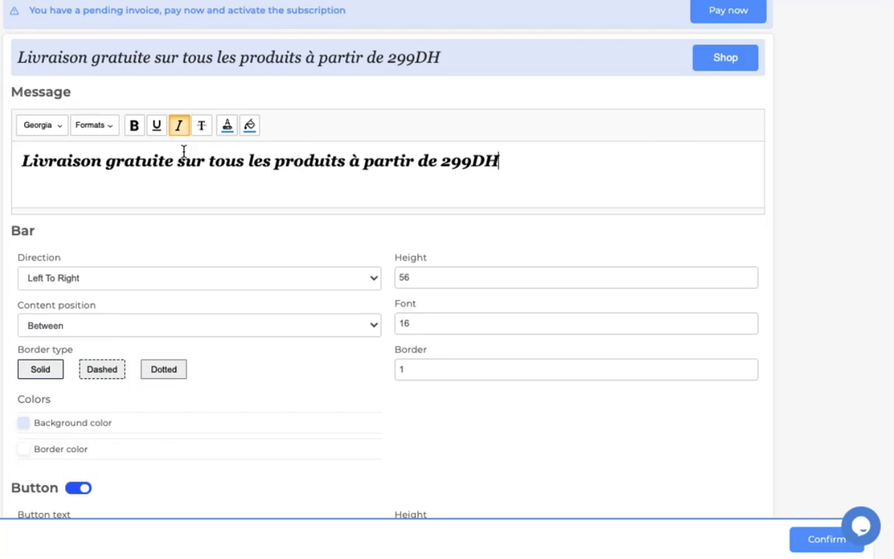
# Color the entire message text white and select it again to check the result
pyautogui.tripleClick(183, 149)
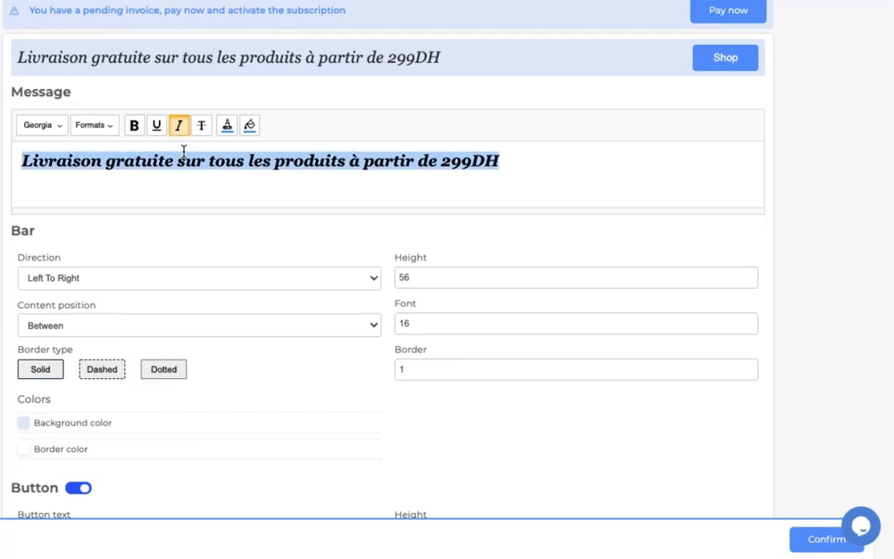
pyautogui.click(227, 130)
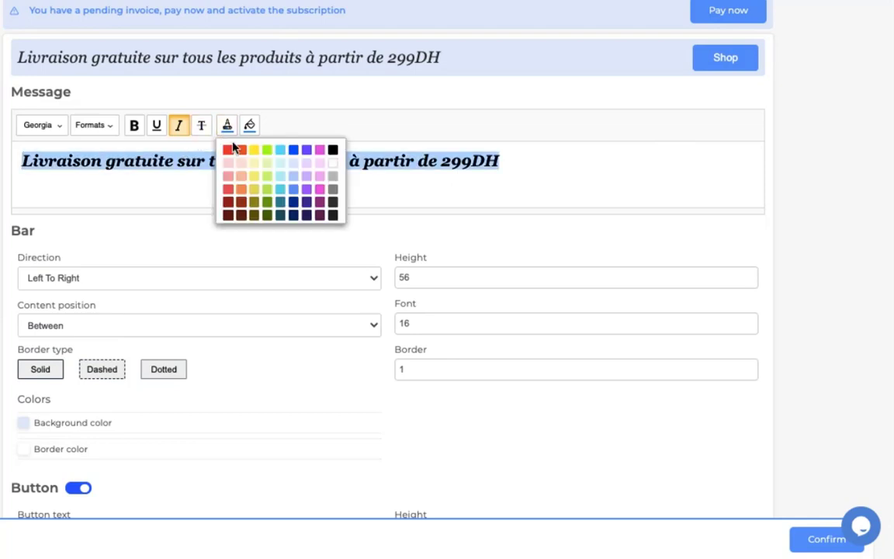
pyautogui.click(332, 163)
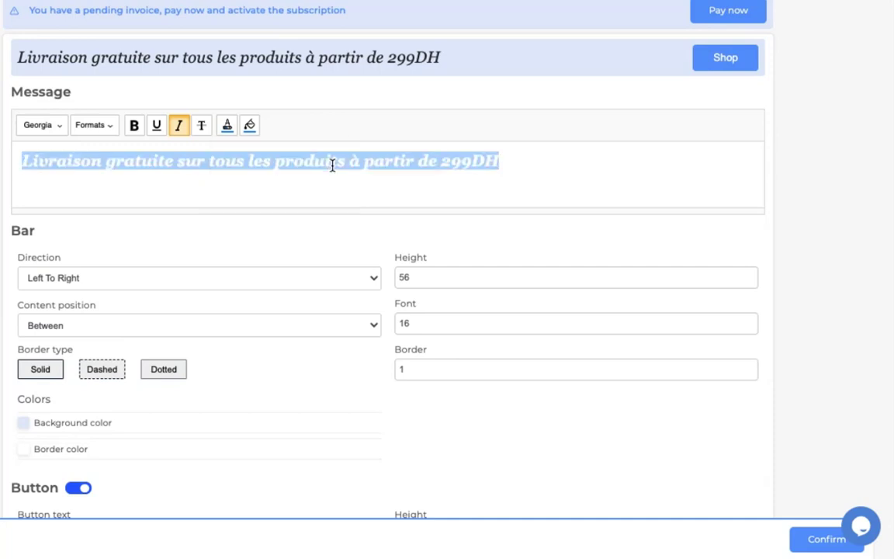
pyautogui.click(233, 187)
pyautogui.scroll(-3, 233, 187)
pyautogui.scroll(1, 234, 187)
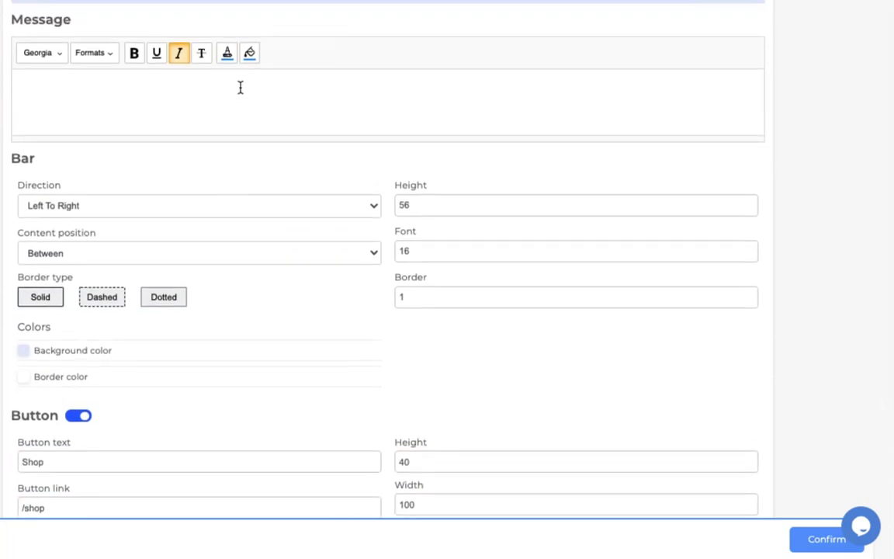
pyautogui.tripleClick(240, 88)
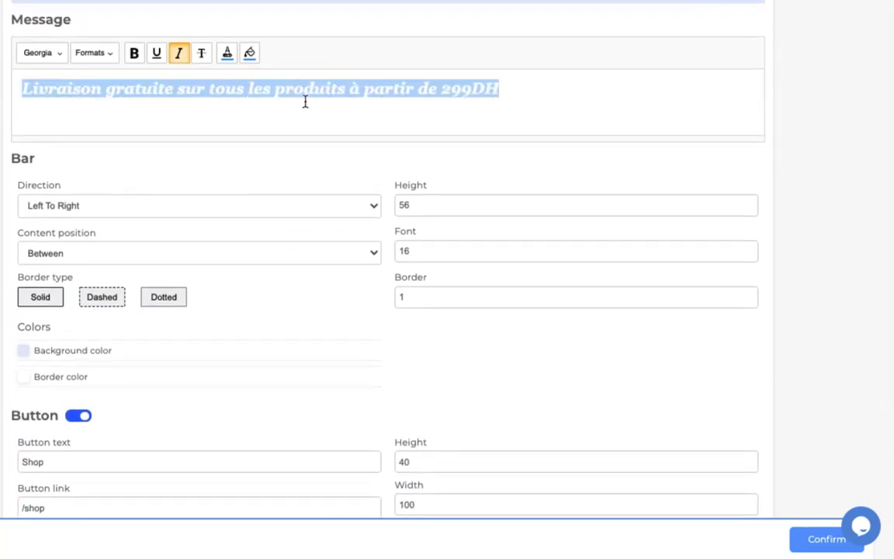
# Keep the bar's direction as Left To Right and set the bar height to 70
pyautogui.scroll(-3, 305, 100)
pyautogui.scroll(-1, 171, 18)
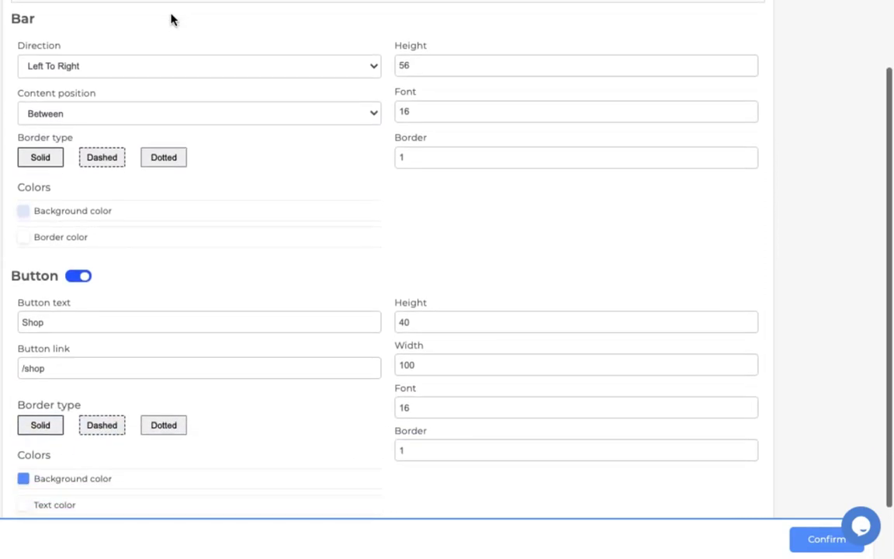
pyautogui.click(109, 55)
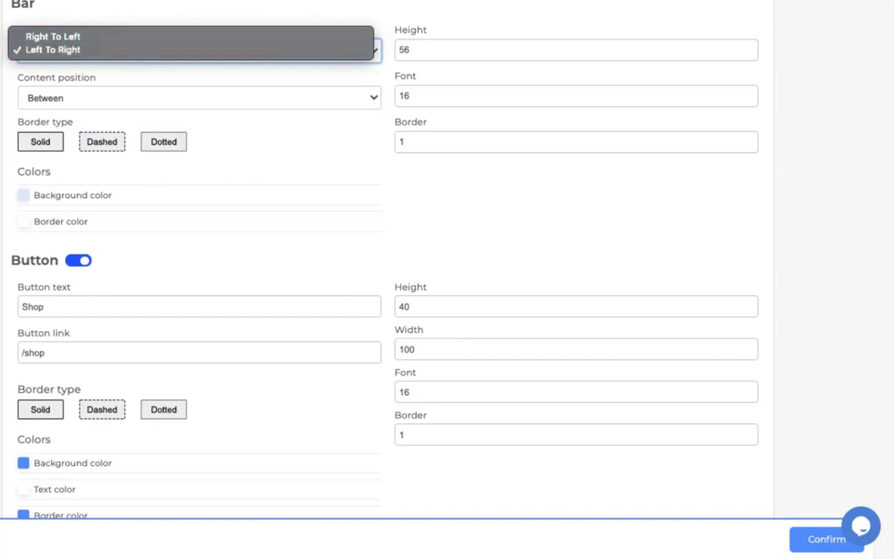
pyautogui.click(44, 49)
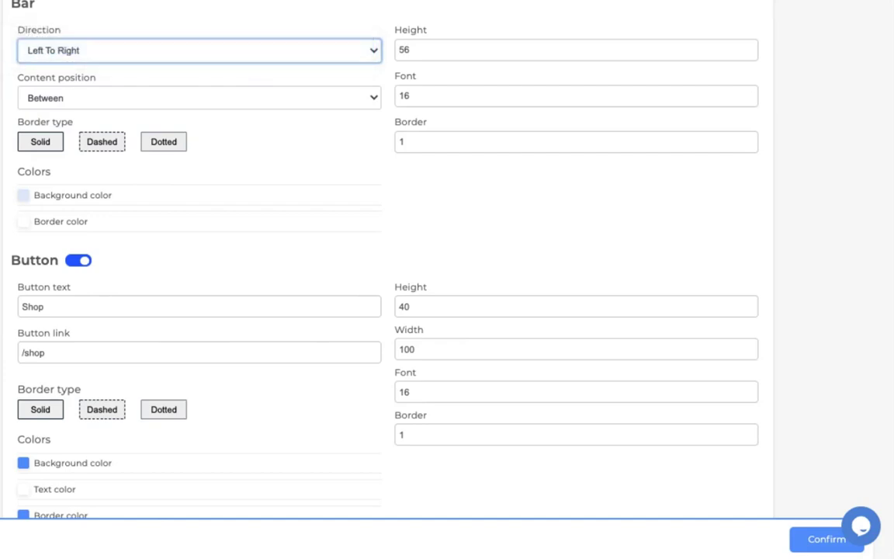
pyautogui.scroll(-1, 44, 53)
pyautogui.scroll(1, 357, 47)
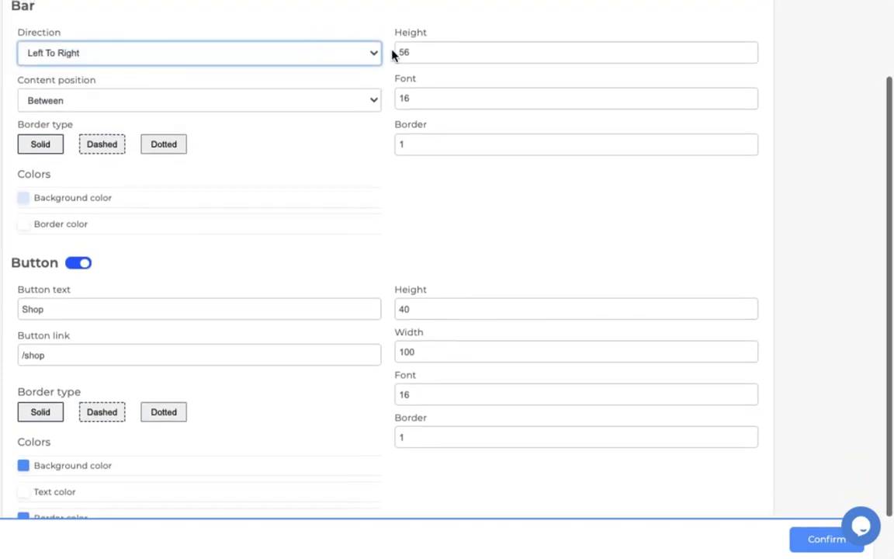
pyautogui.doubleClick(421, 58)
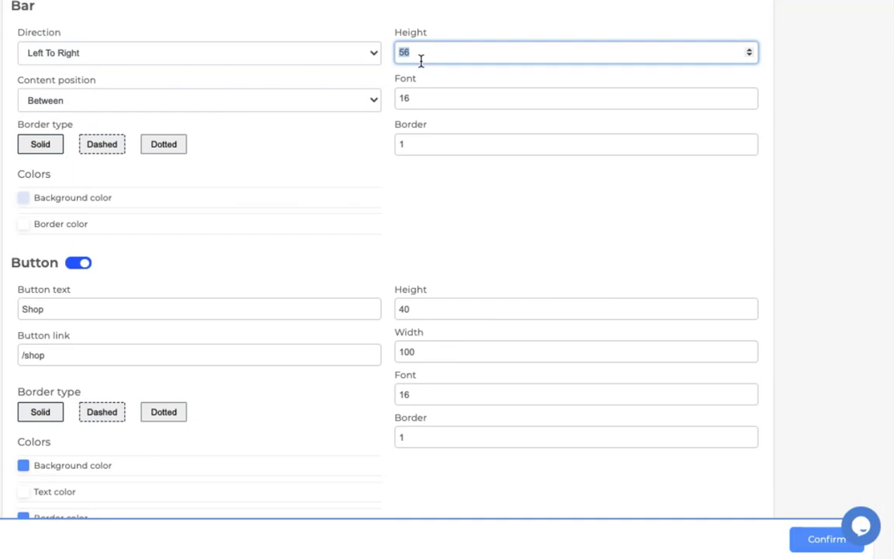
pyautogui.write('7')
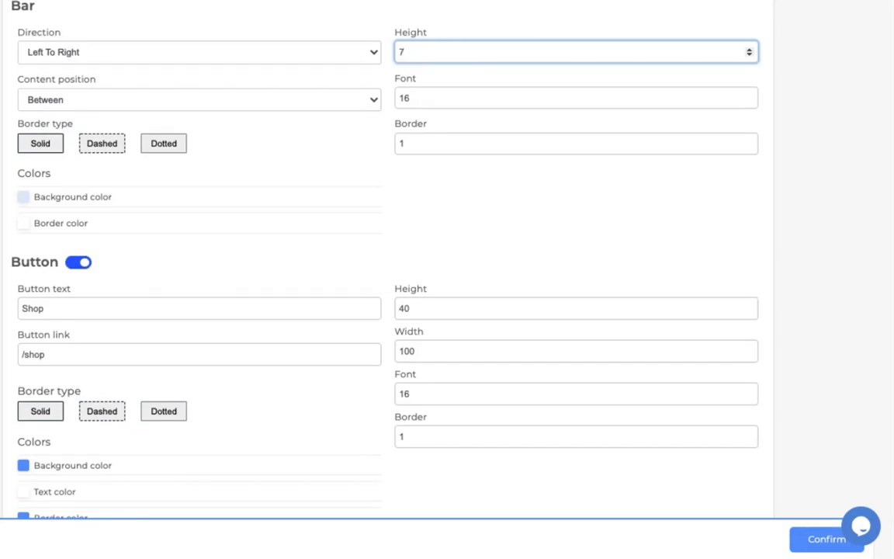
pyautogui.write('0')
# Try the Center content position for the bar, check it in the preview, and try Between
pyautogui.click(80, 102)
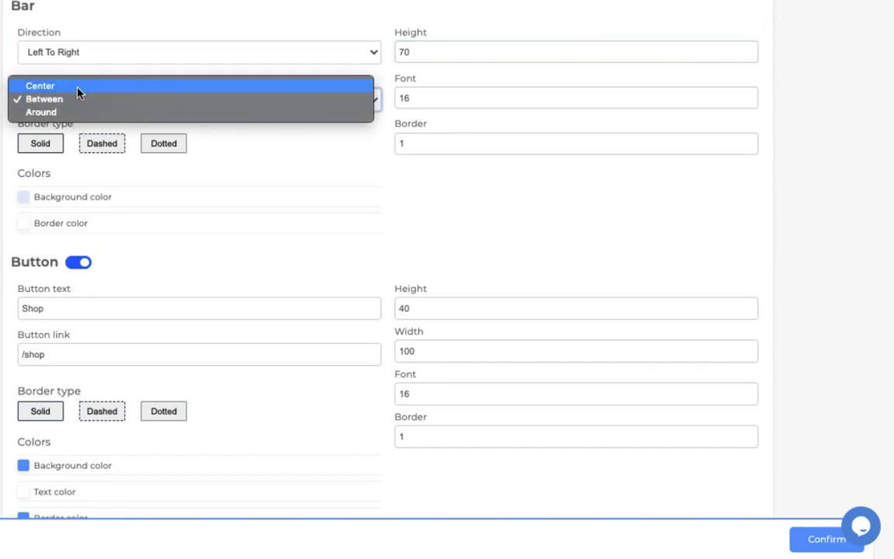
pyautogui.click(71, 87)
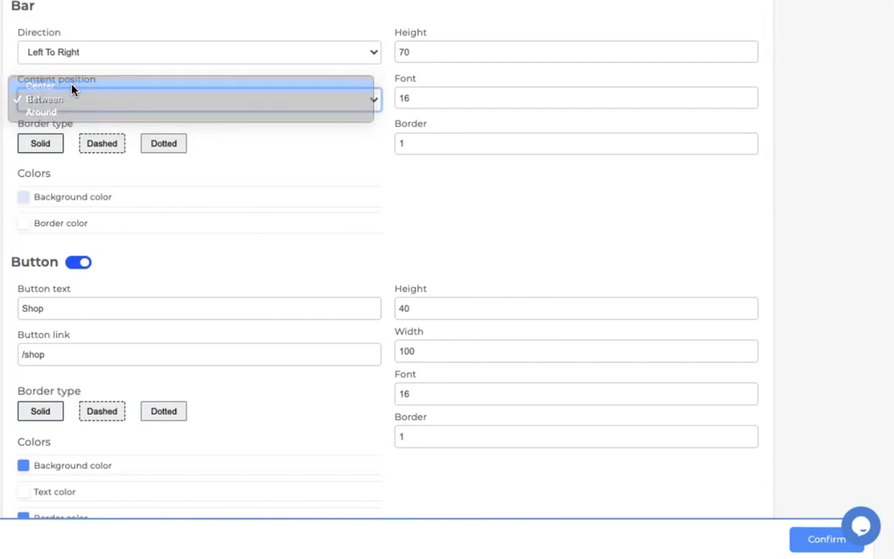
pyautogui.scroll(5, 430, 97)
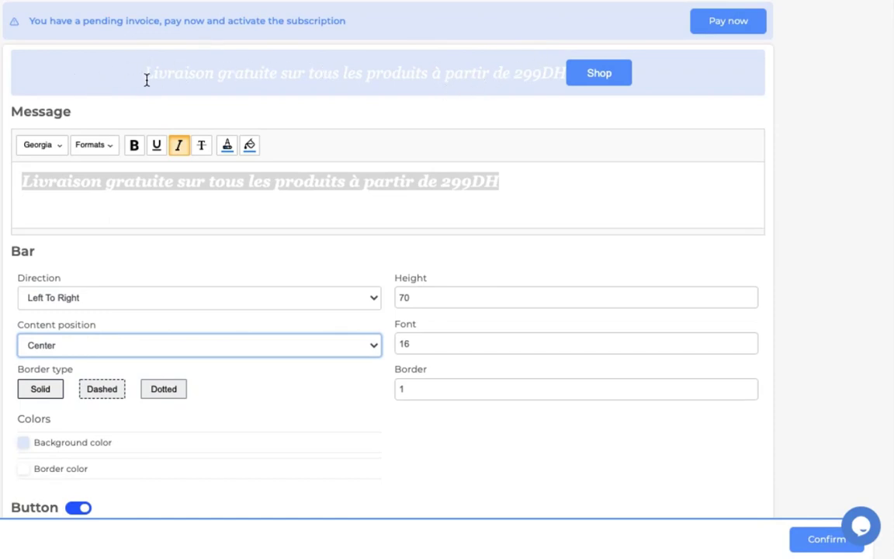
pyautogui.scroll(-5, 147, 80)
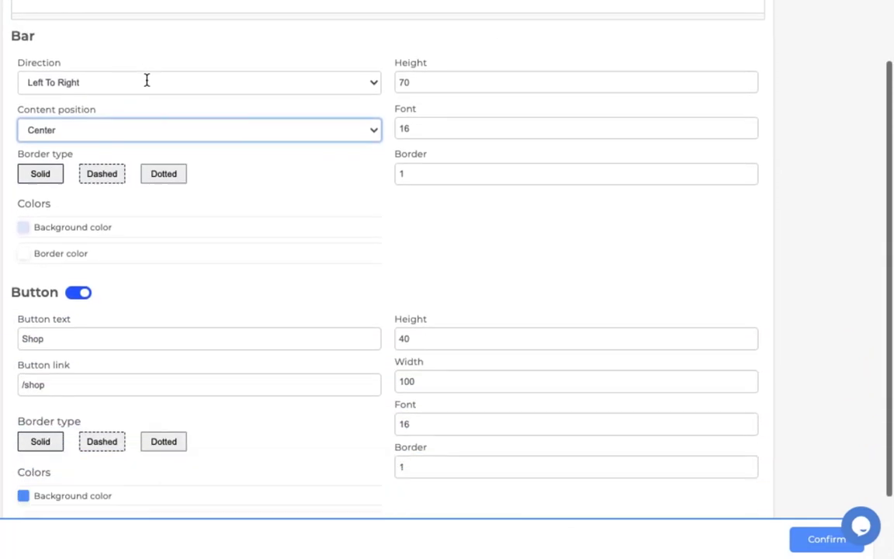
pyautogui.scroll(-2, 147, 82)
pyautogui.scroll(1, 146, 83)
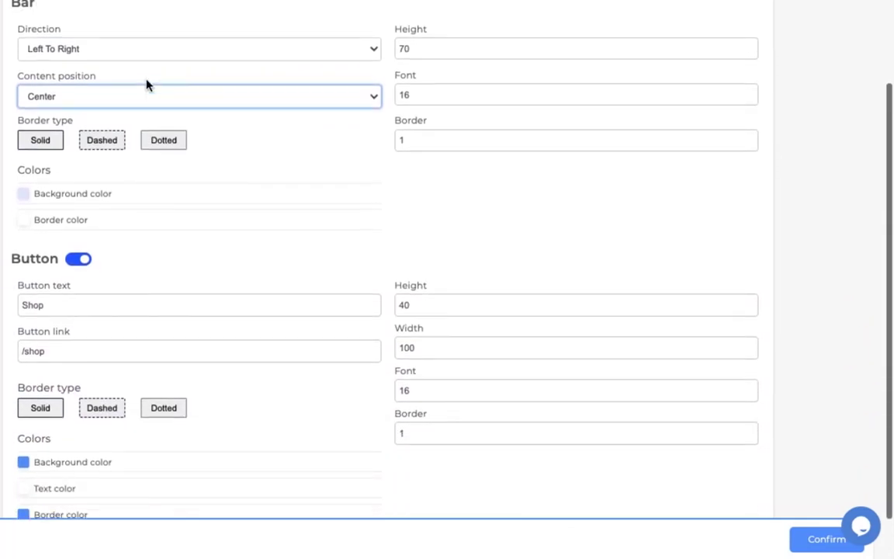
pyautogui.click(113, 103)
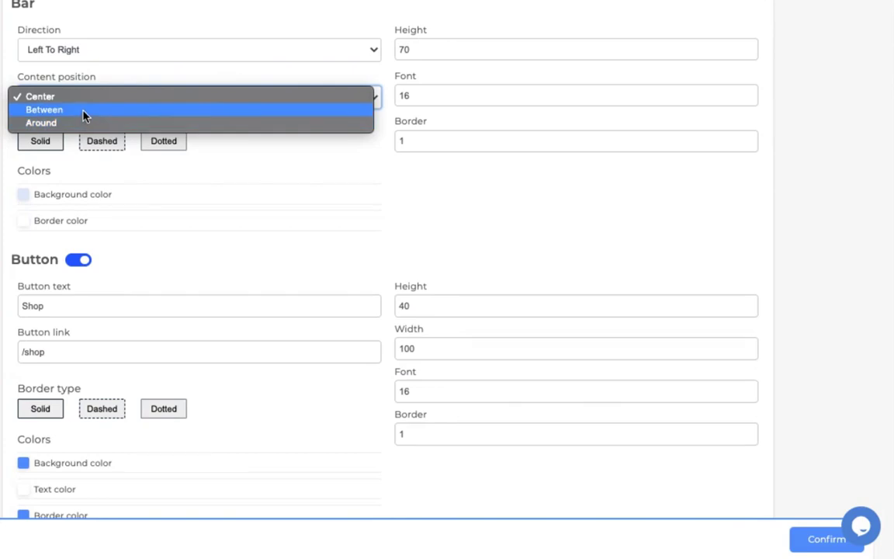
pyautogui.click(84, 114)
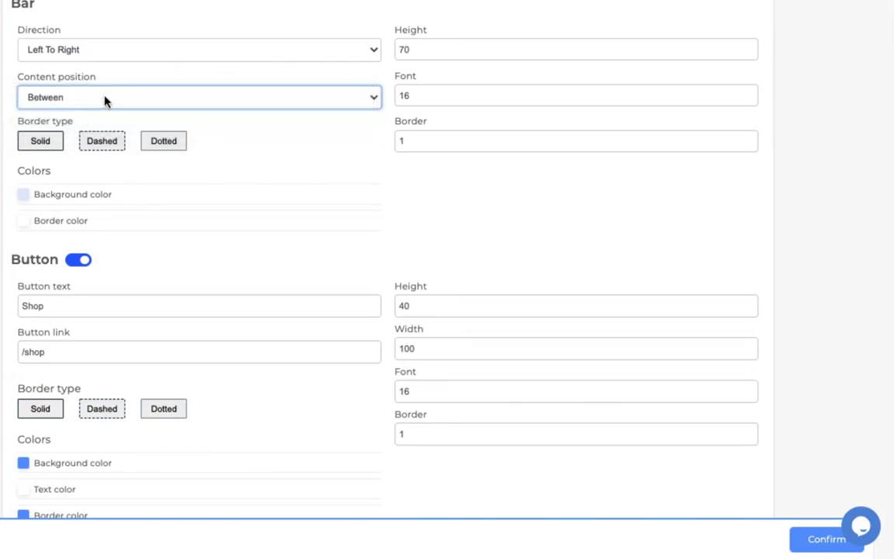
# Set the bar's content position to Around
pyautogui.click(104, 98)
pyautogui.click(85, 111)
pyautogui.click(323, 145)
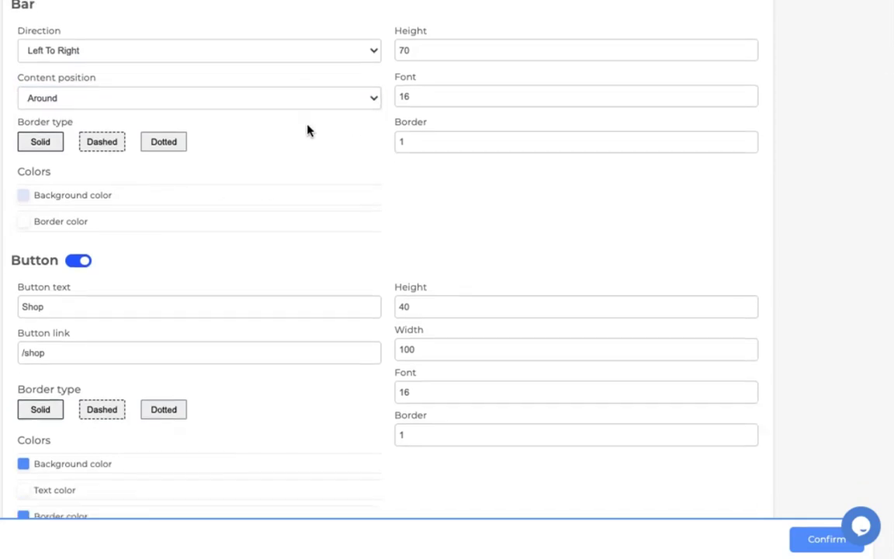
# Set the bar's font size to 20 and its border width to 2
pyautogui.scroll(-1, 308, 131)
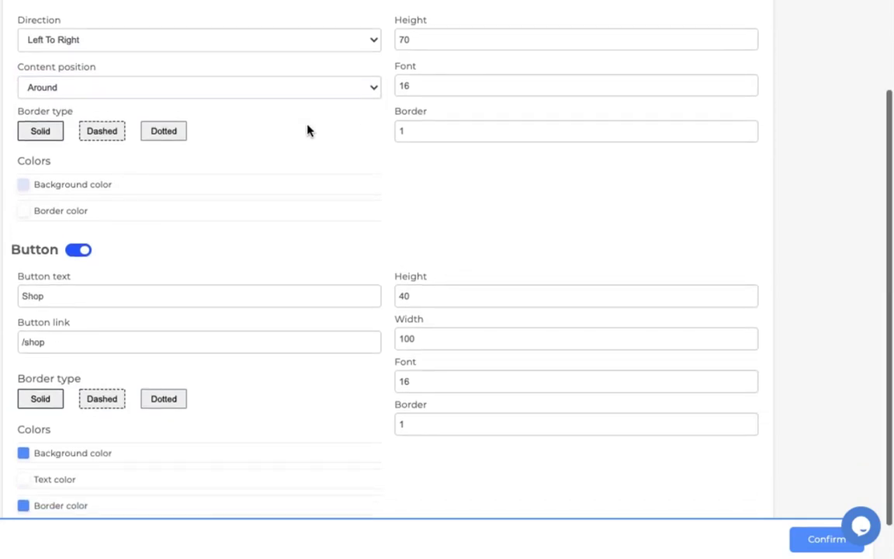
pyautogui.doubleClick(423, 94)
pyautogui.write('20')
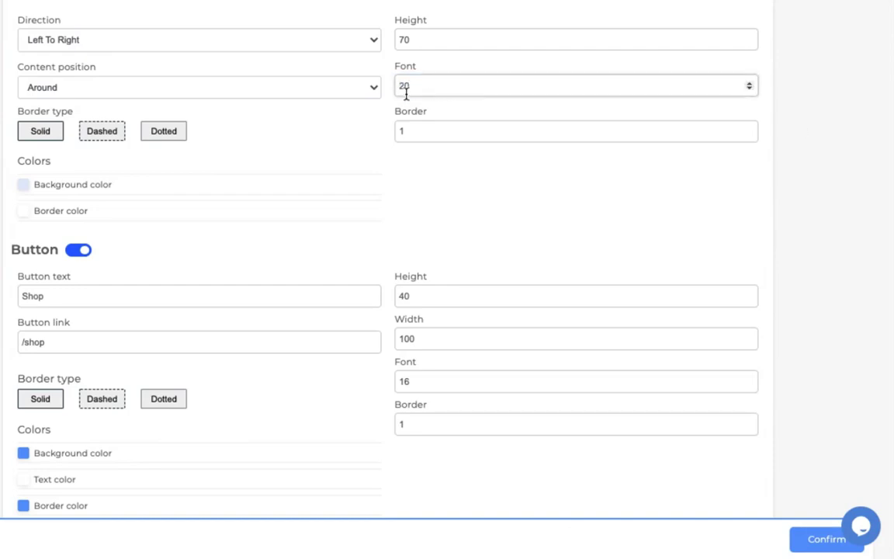
pyautogui.scroll(-1, 199, 128)
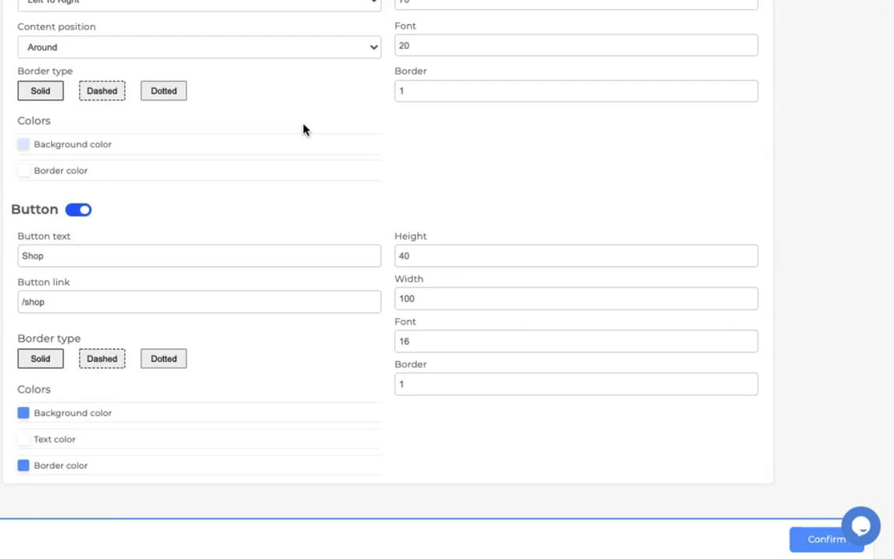
pyautogui.doubleClick(430, 92)
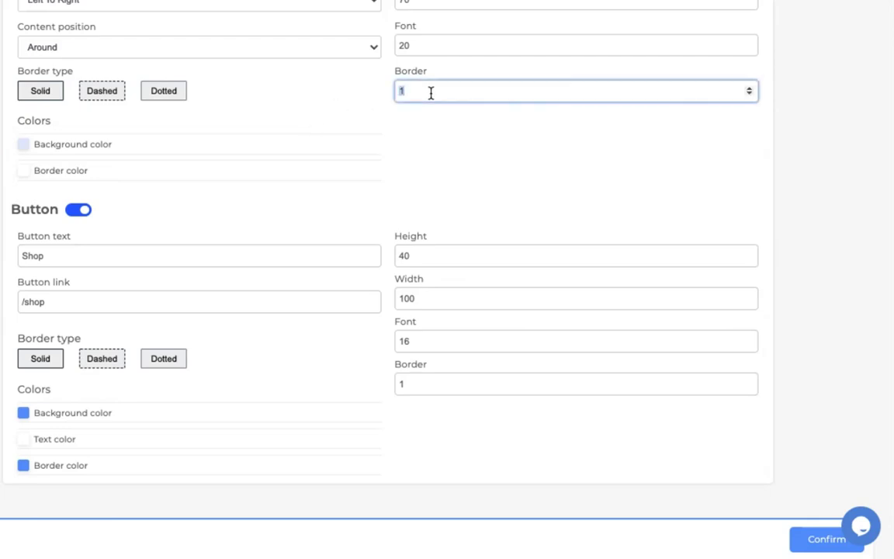
pyautogui.write('2')
pyautogui.click(369, 138)
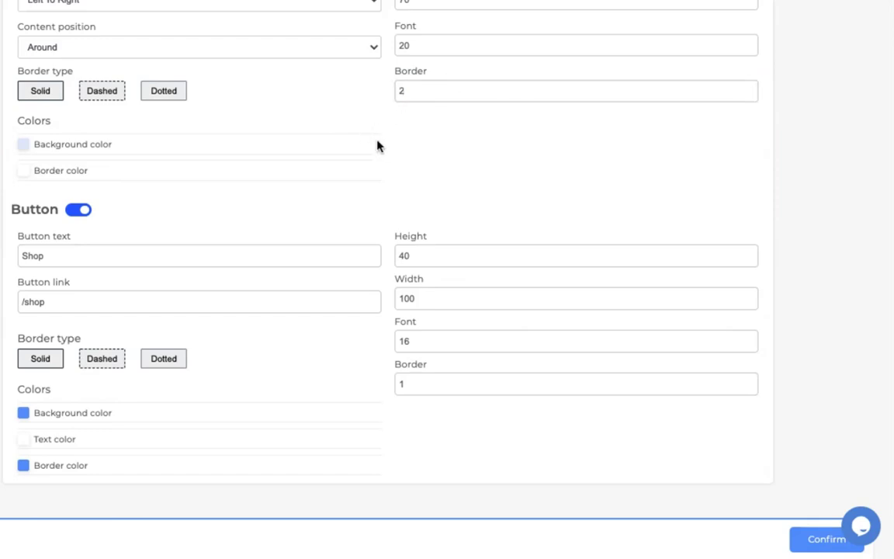
# Change the bar's background color to a dark red
pyautogui.scroll(-1, 377, 146)
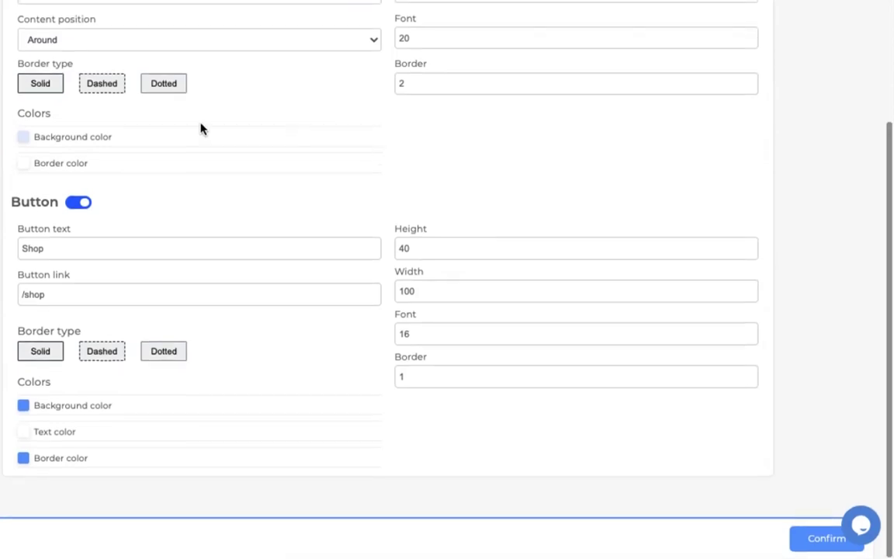
pyautogui.click(23, 138)
pyautogui.click(166, 192)
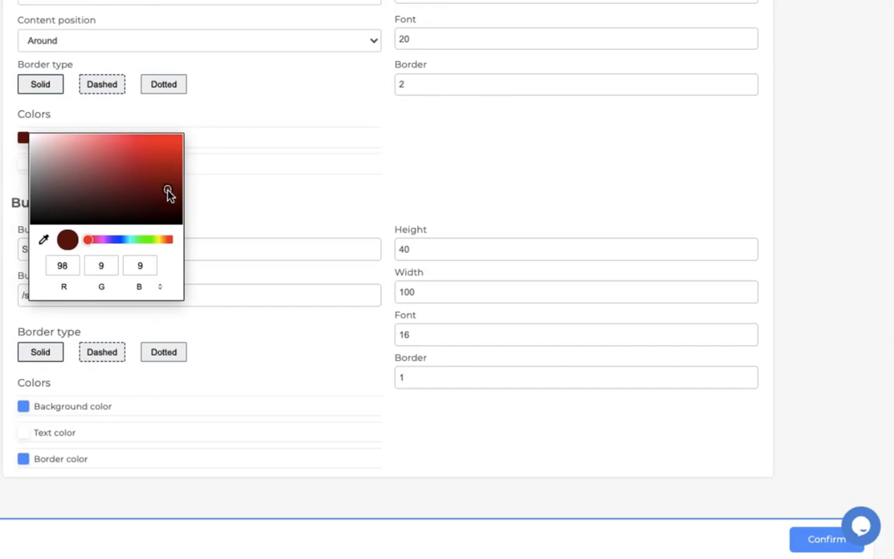
pyautogui.click(174, 191)
pyautogui.click(259, 180)
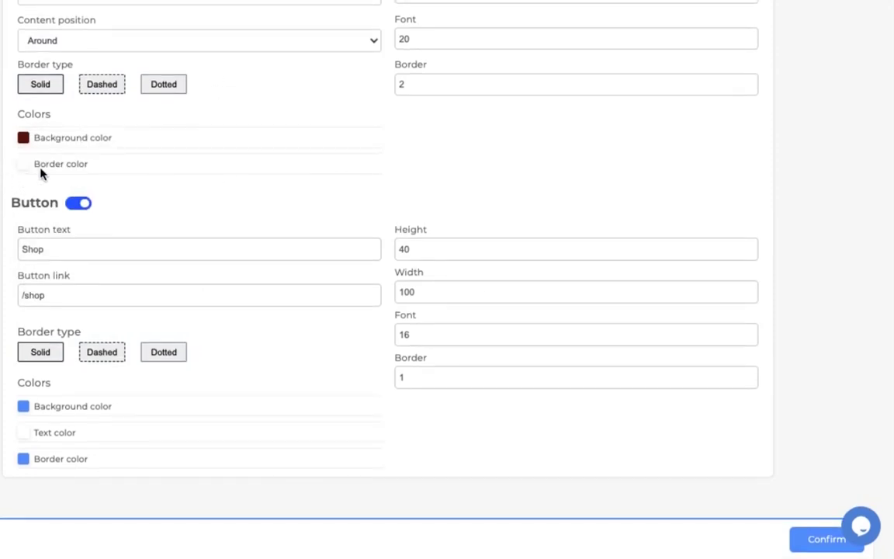
# Set the bar's border color to white
pyautogui.click(26, 168)
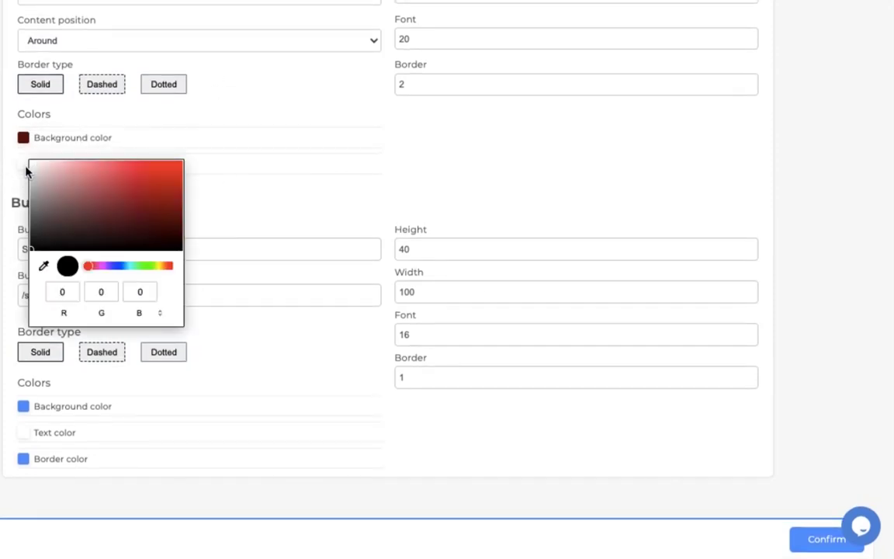
pyautogui.moveTo(84, 178); pyautogui.dragTo(17, 166)
pyautogui.click(261, 184)
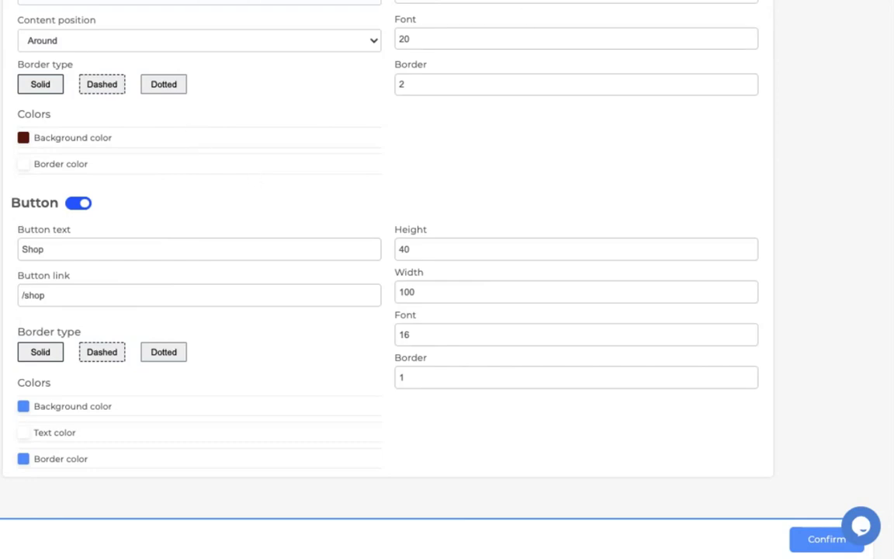
# Try turning off the bar's Shop button, check the preview, and turn the button back on
pyautogui.click(73, 205)
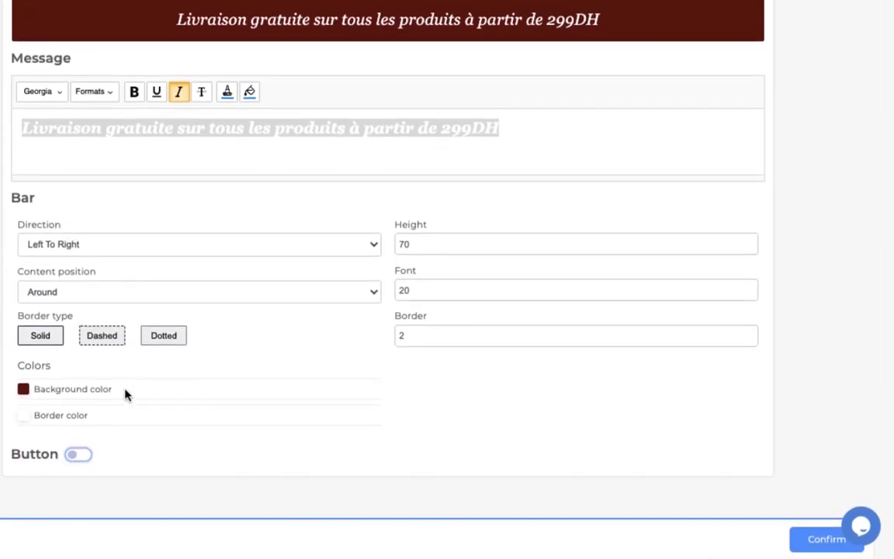
pyautogui.click(79, 454)
pyautogui.scroll(-2, 83, 449)
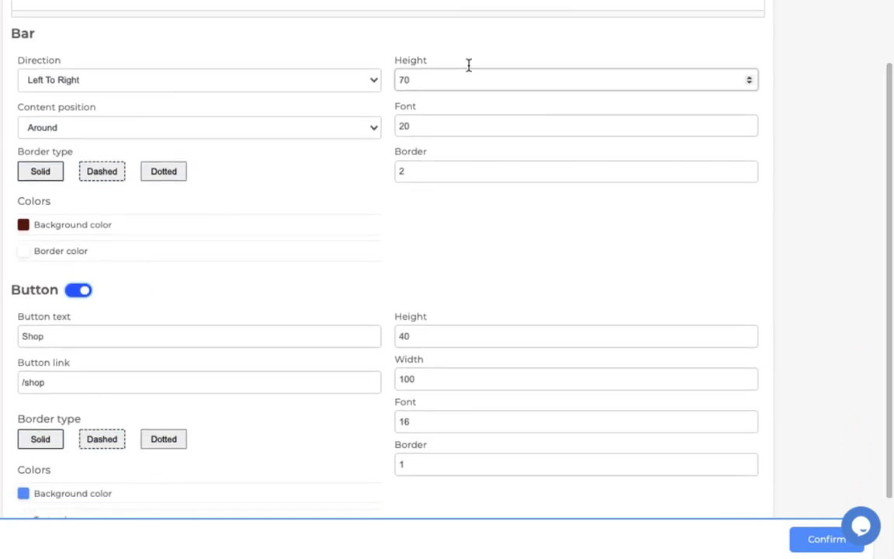
# Change the button text to "profiter" and set the button's height to 50
pyautogui.scroll(-1, 344, 209)
pyautogui.scroll(-1, 343, 210)
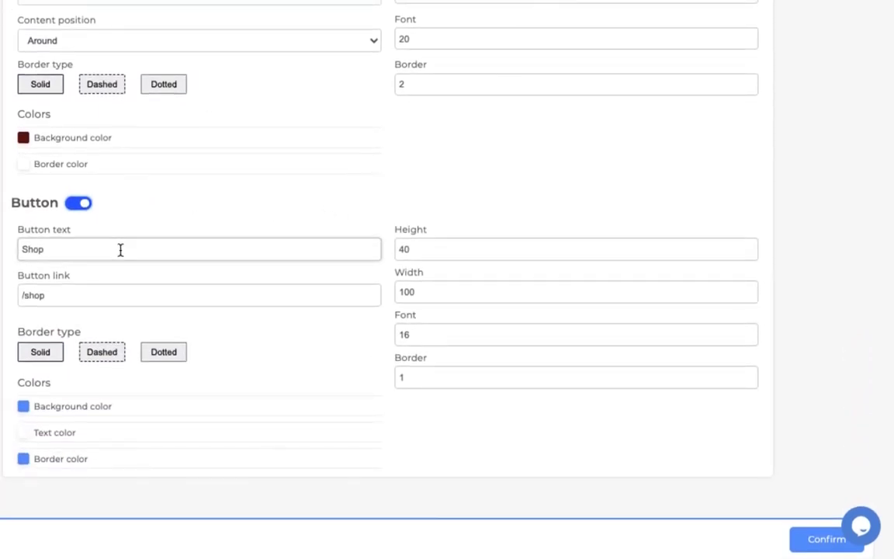
pyautogui.doubleClick(120, 249)
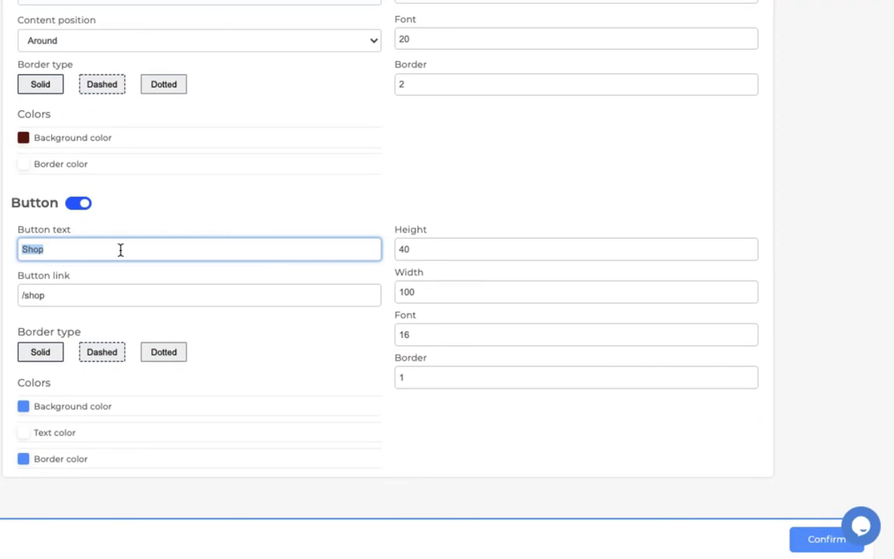
pyautogui.write('profiter')
pyautogui.doubleClick(431, 249)
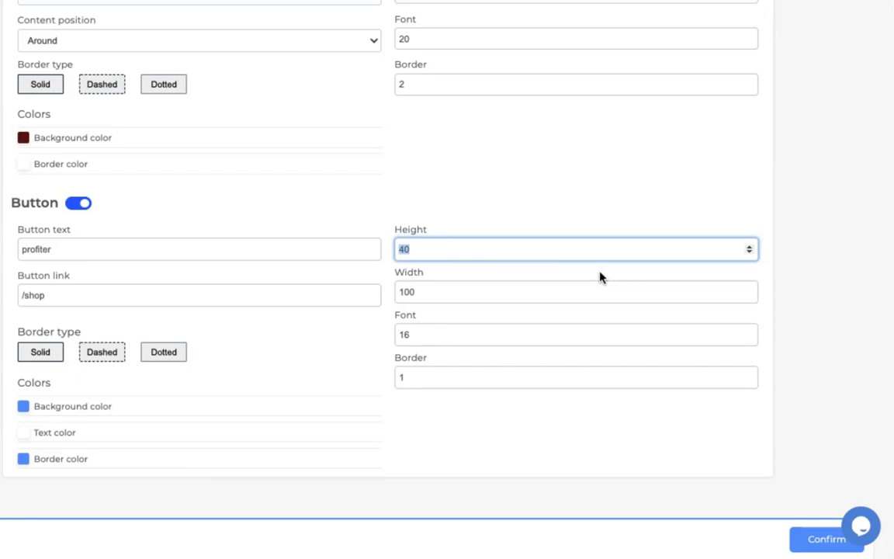
pyautogui.write('5')
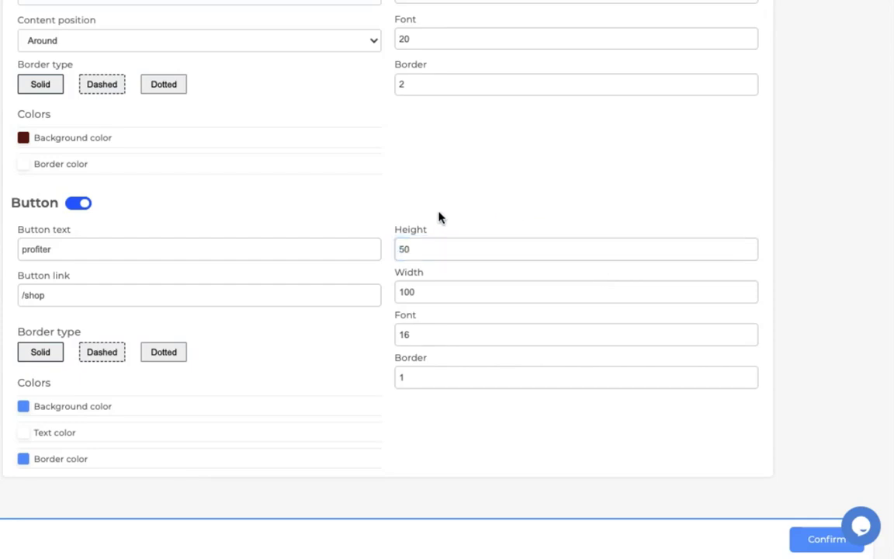
pyautogui.click(72, 293)
pyautogui.hotkey('ctrl', 'a')
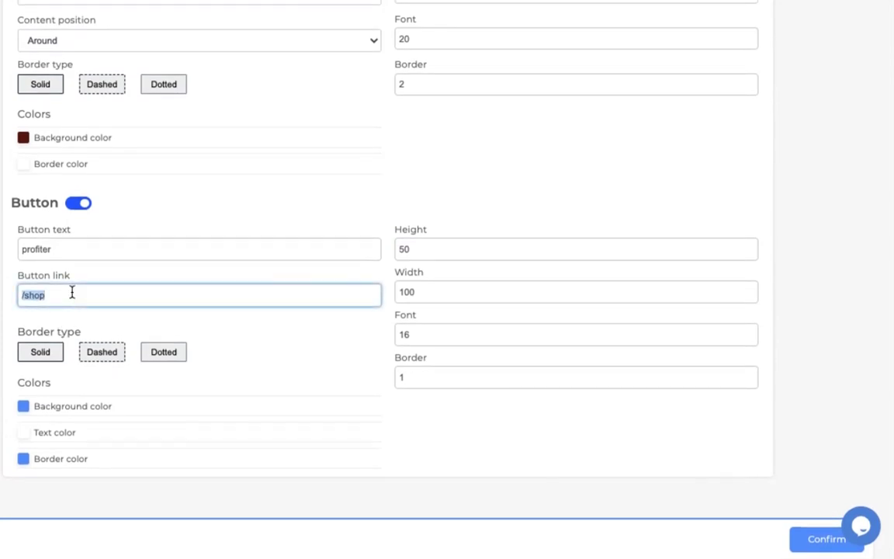
pyautogui.press('Left')
pyautogui.click(439, 301)
pyautogui.doubleClick(439, 301)
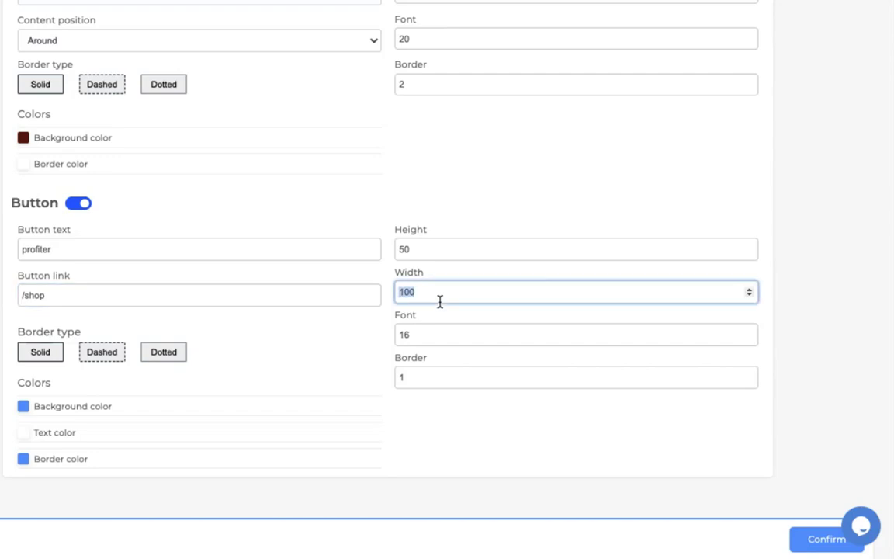
pyautogui.click(345, 335)
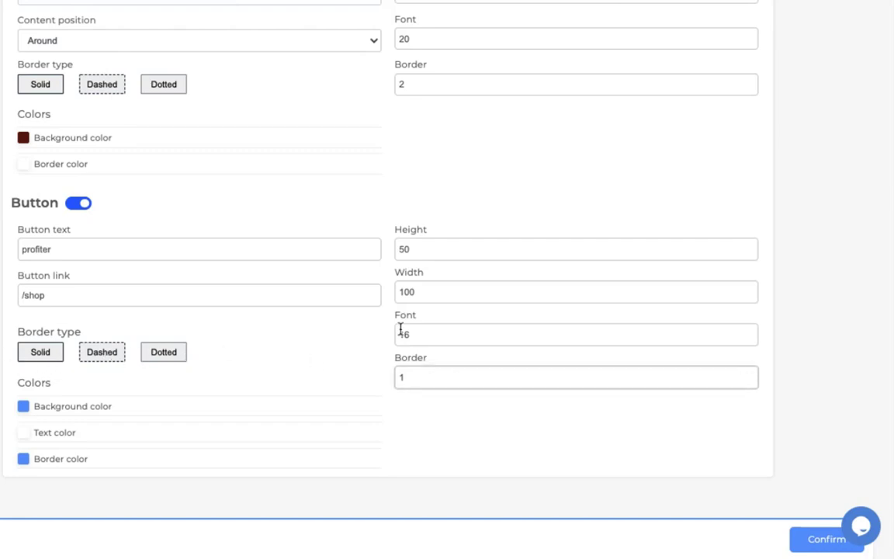
# Set the button's font size to 20
pyautogui.click(425, 339)
pyautogui.doubleClick(429, 337)
pyautogui.write('20')
pyautogui.click(409, 380)
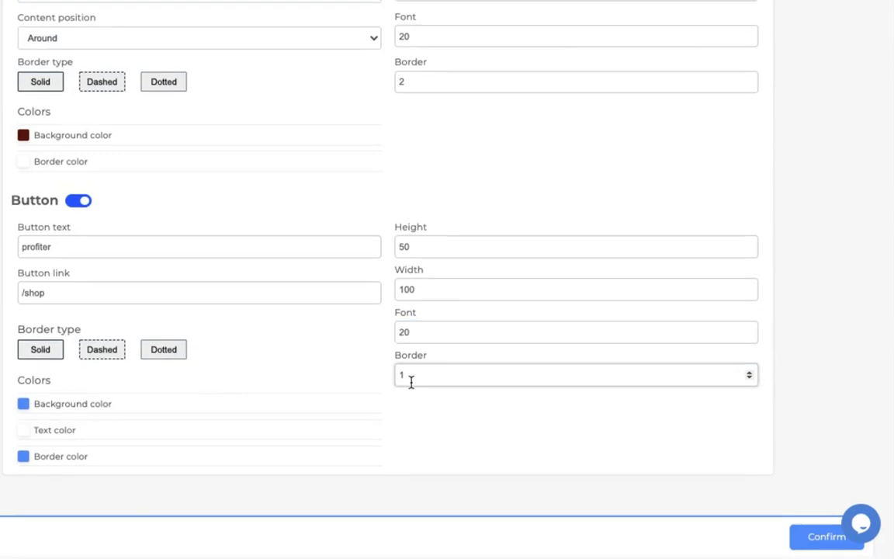
pyautogui.click(320, 396)
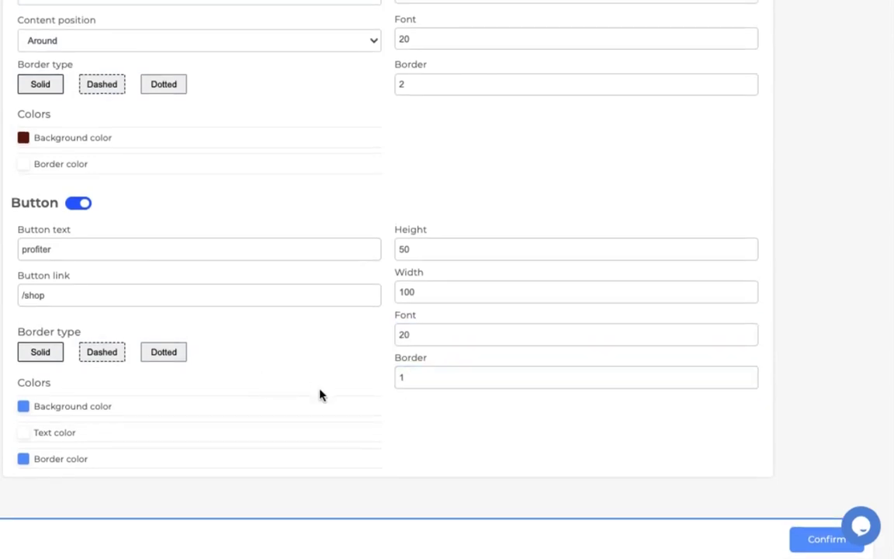
# Change the button's background color to a light red, RGB 229, 143, 143
pyautogui.click(23, 406)
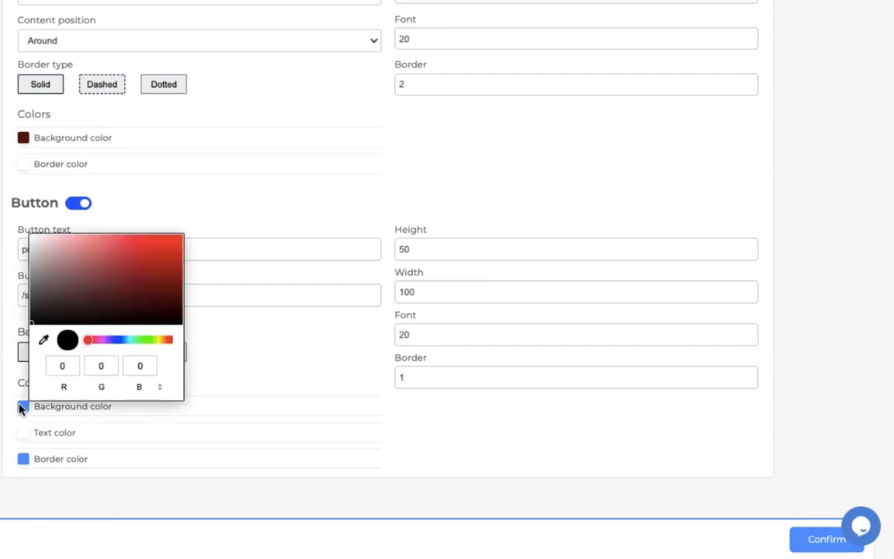
pyautogui.click(69, 256)
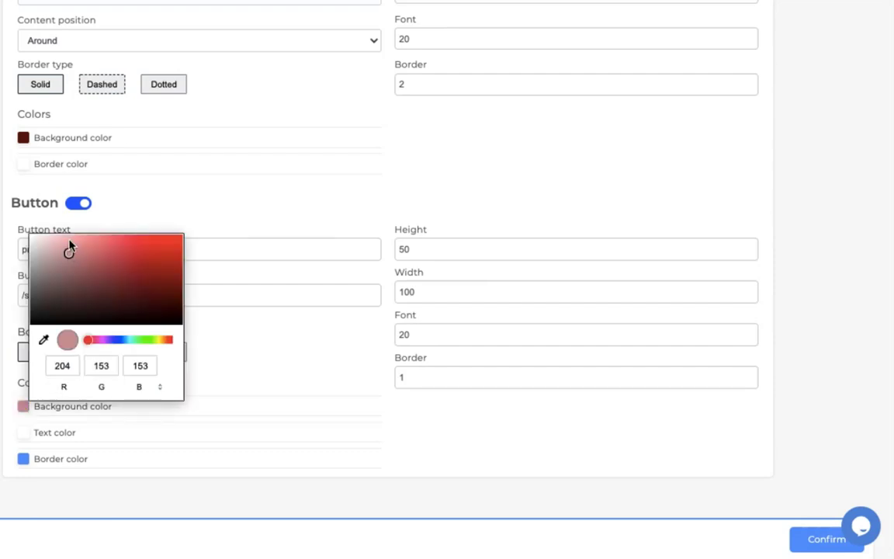
pyautogui.click(94, 250)
pyautogui.click(85, 245)
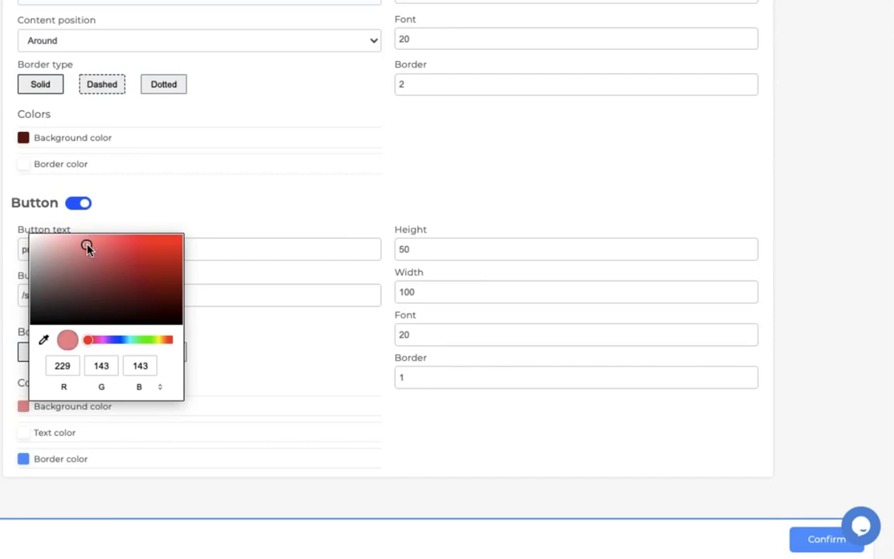
pyautogui.click(293, 394)
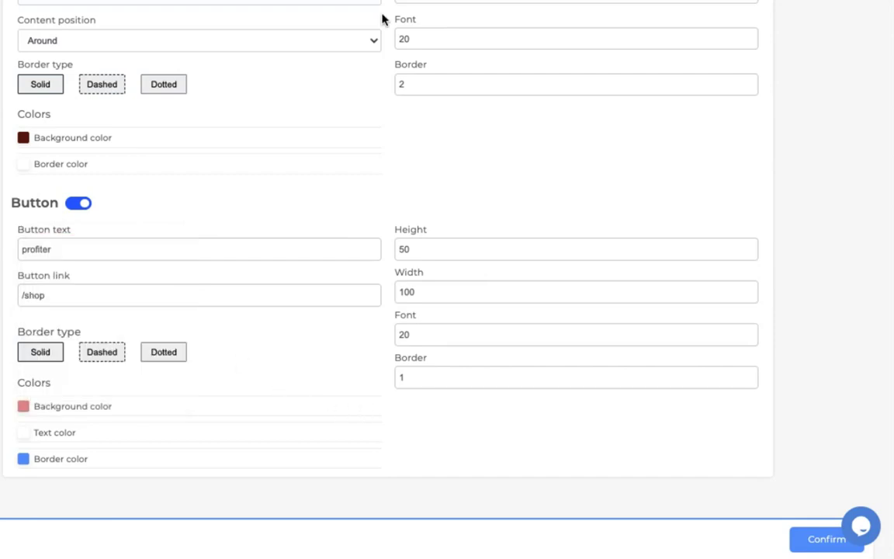
# Change the button's text color to black
pyautogui.click(23, 433)
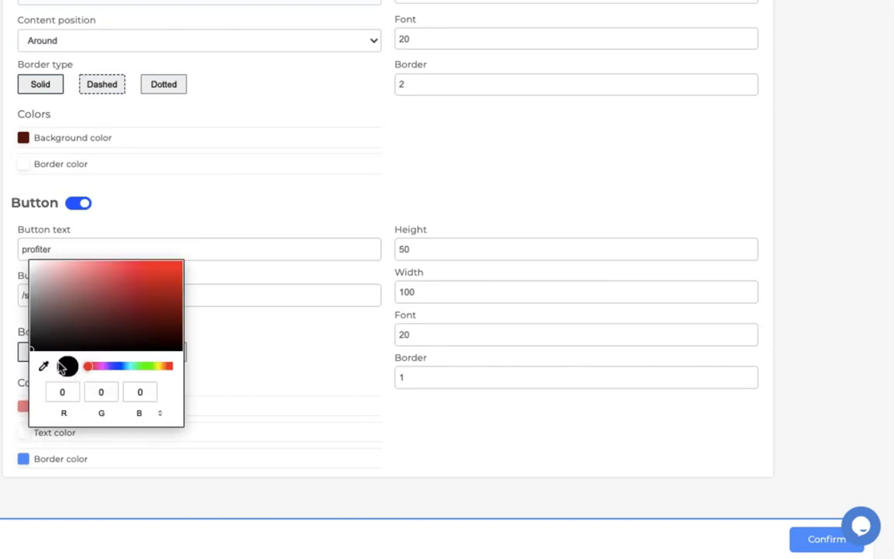
pyautogui.click(17, 247)
pyautogui.click(24, 436)
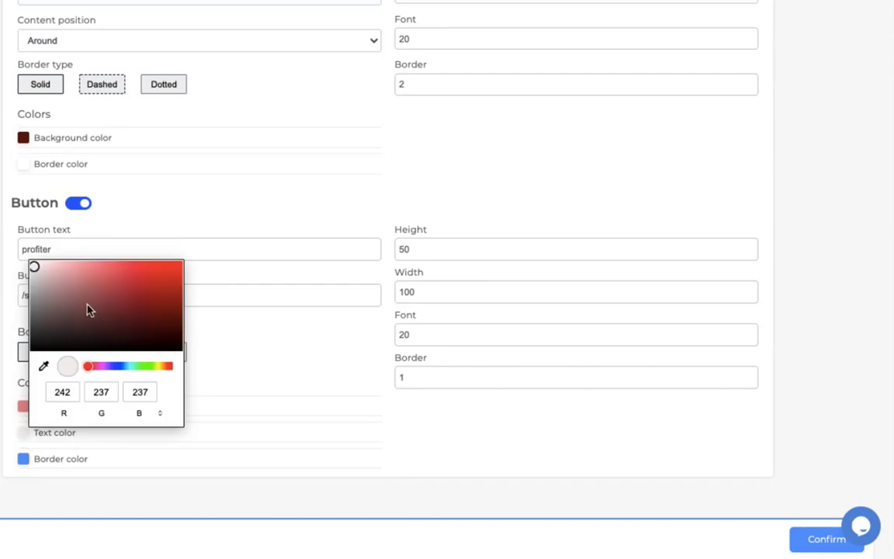
pyautogui.click(177, 350)
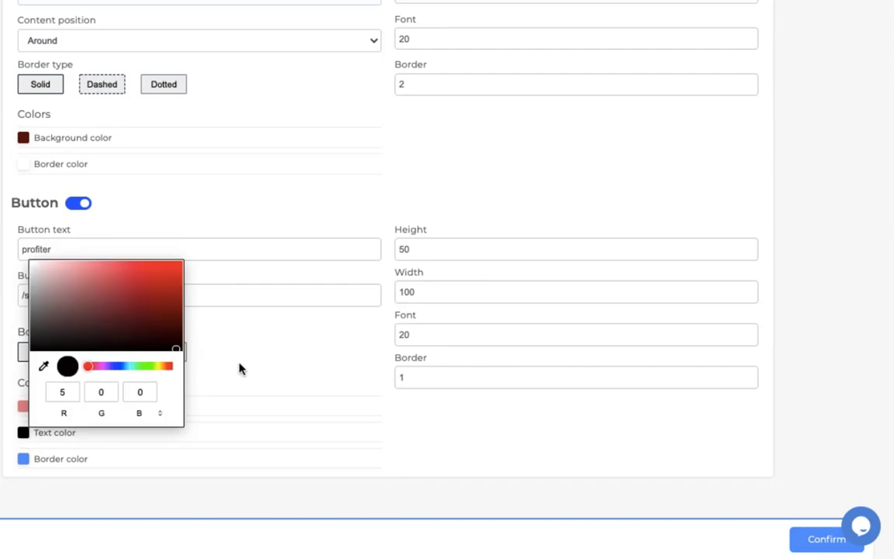
pyautogui.click(262, 389)
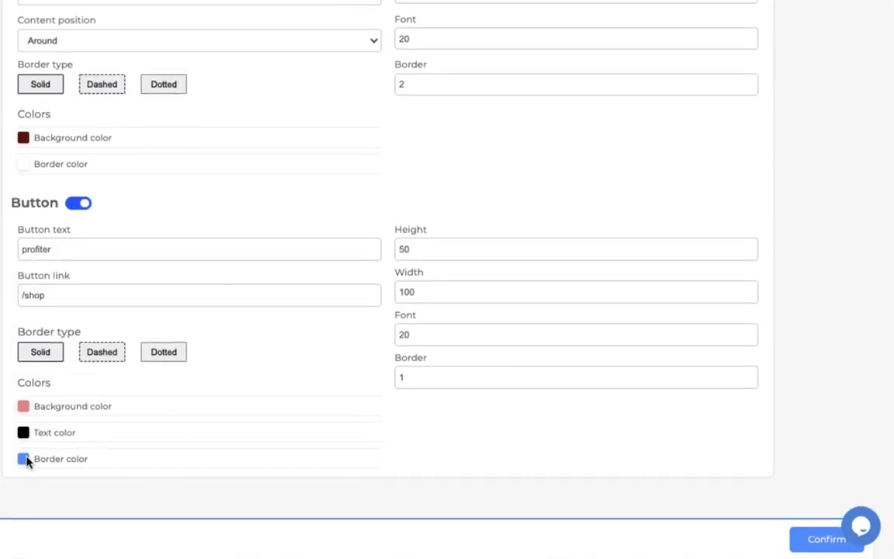
# Sample the bar's dark red background as the button's border color and save the message bar settings
pyautogui.click(24, 457)
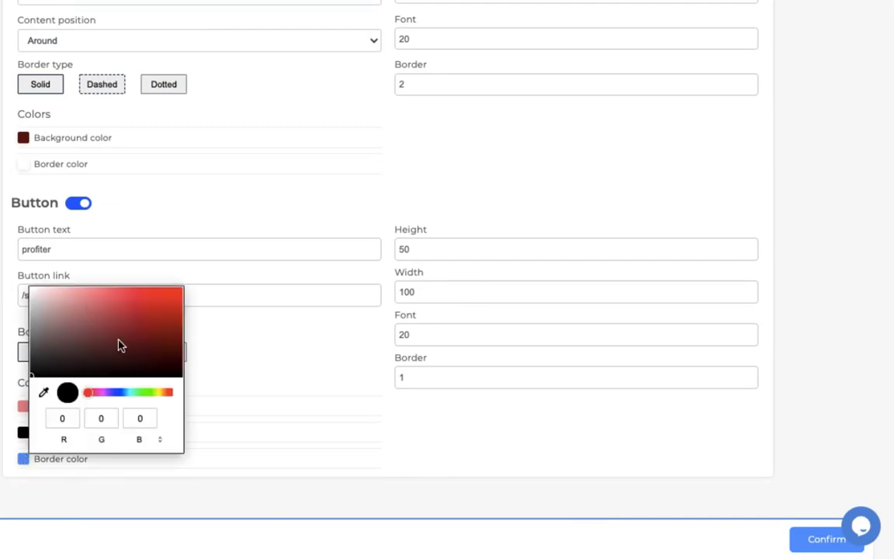
pyautogui.click(44, 394)
pyautogui.click(67, 17)
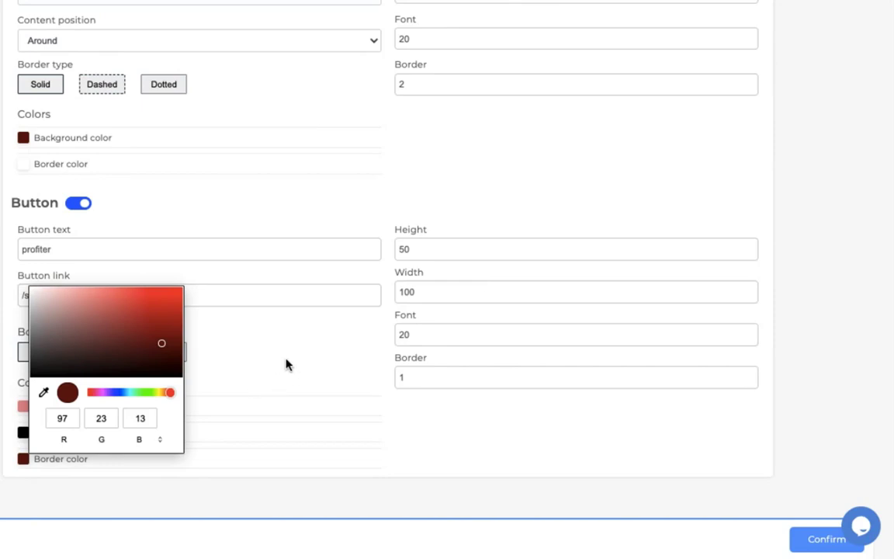
pyautogui.click(272, 336)
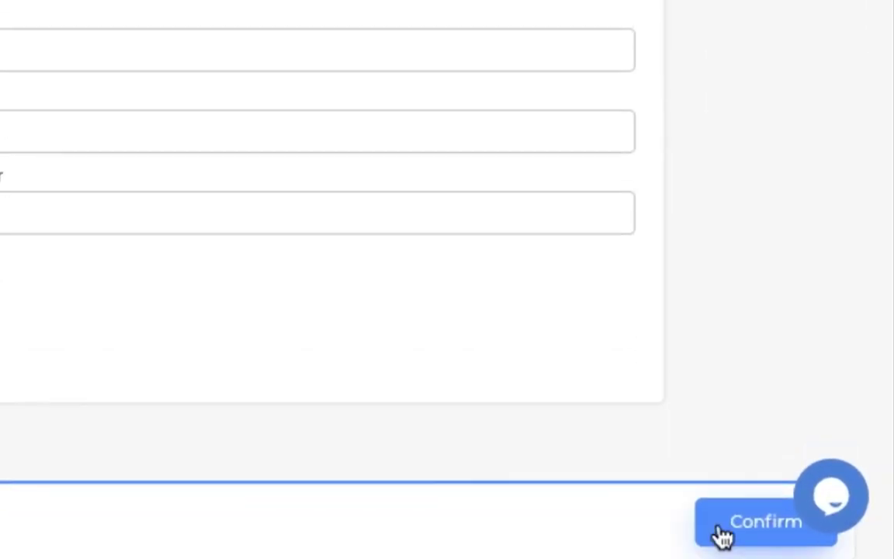
pyautogui.click(722, 534)
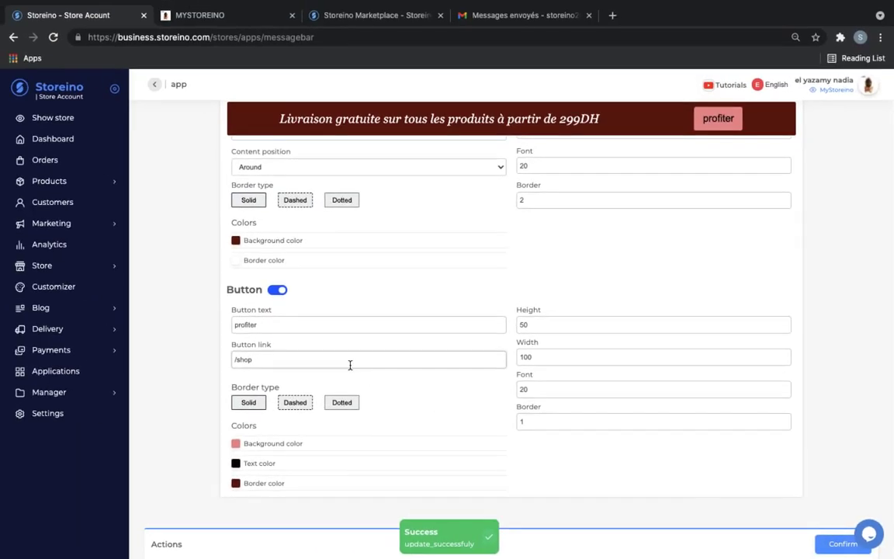
# Reload the MYSTOREINO storefront, follow the bar's "profiter" button, and check the message bar while browsing the shop page
pyautogui.click(186, 15)
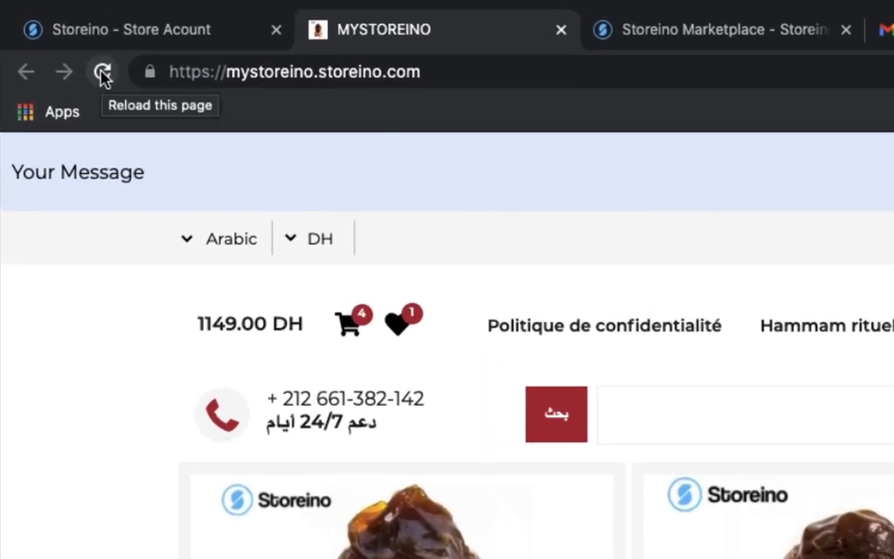
pyautogui.click(103, 74)
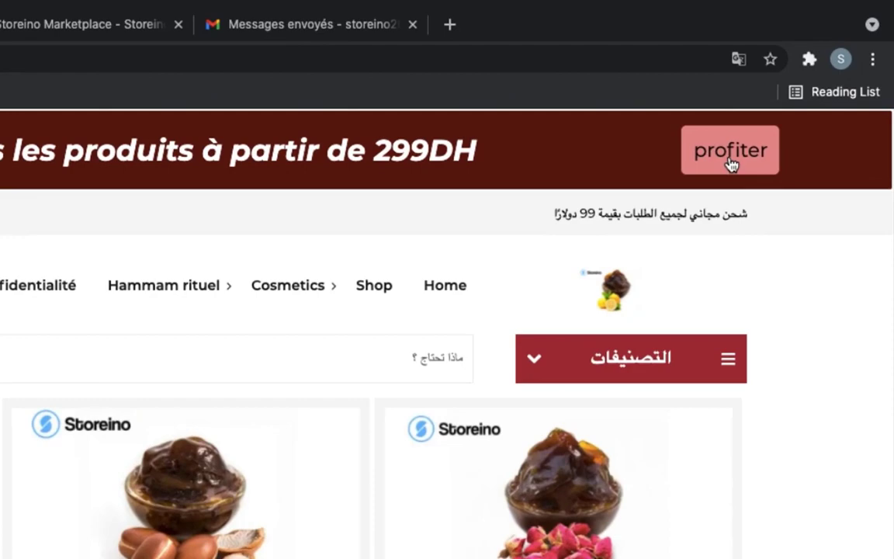
pyautogui.click(730, 155)
pyautogui.scroll(-3, 403, 270)
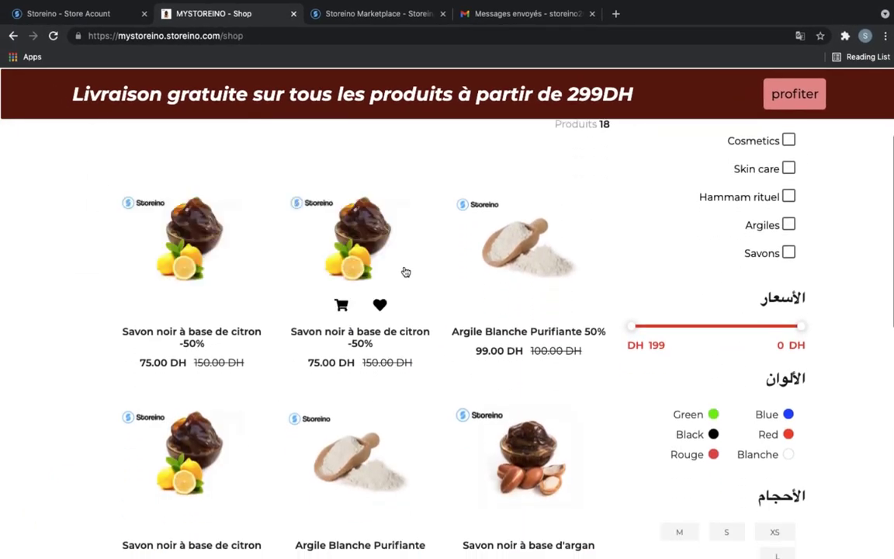
pyautogui.scroll(-3, 405, 271)
pyautogui.scroll(3, 405, 272)
pyautogui.scroll(-1, 405, 271)
pyautogui.scroll(4, 405, 272)
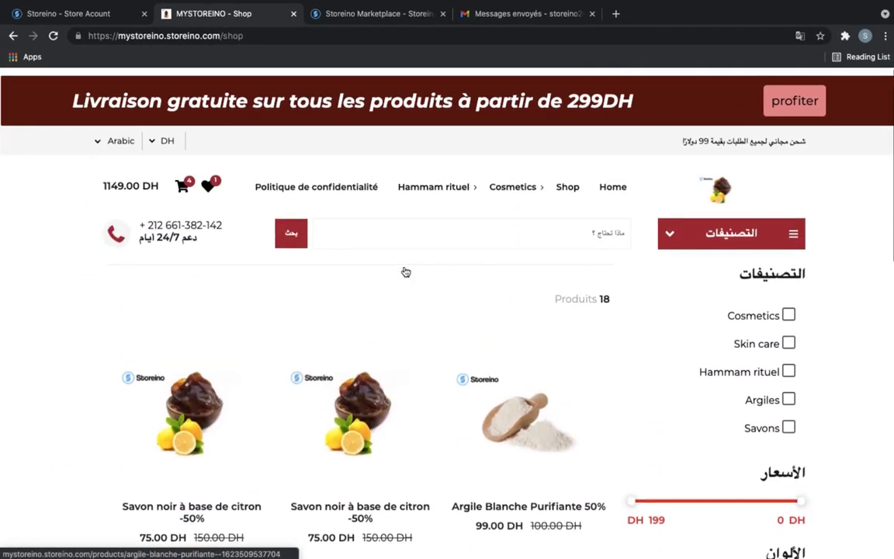